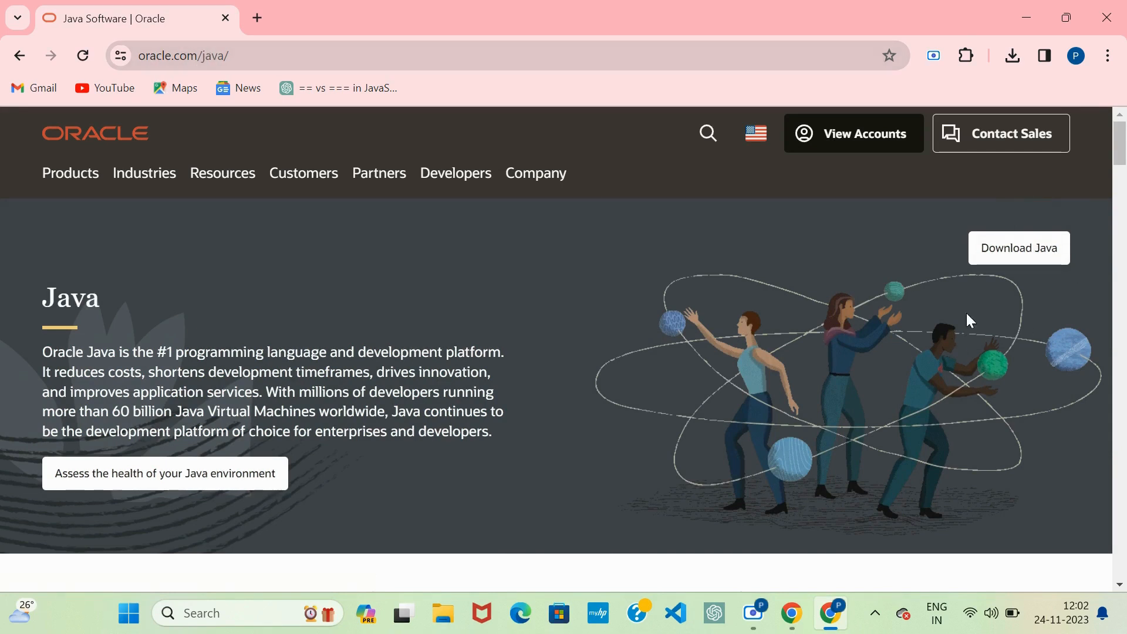
# Step: Open Oracle's Java Downloads page and select the JDK 21 downloads
pyautogui.click(1038, 254)
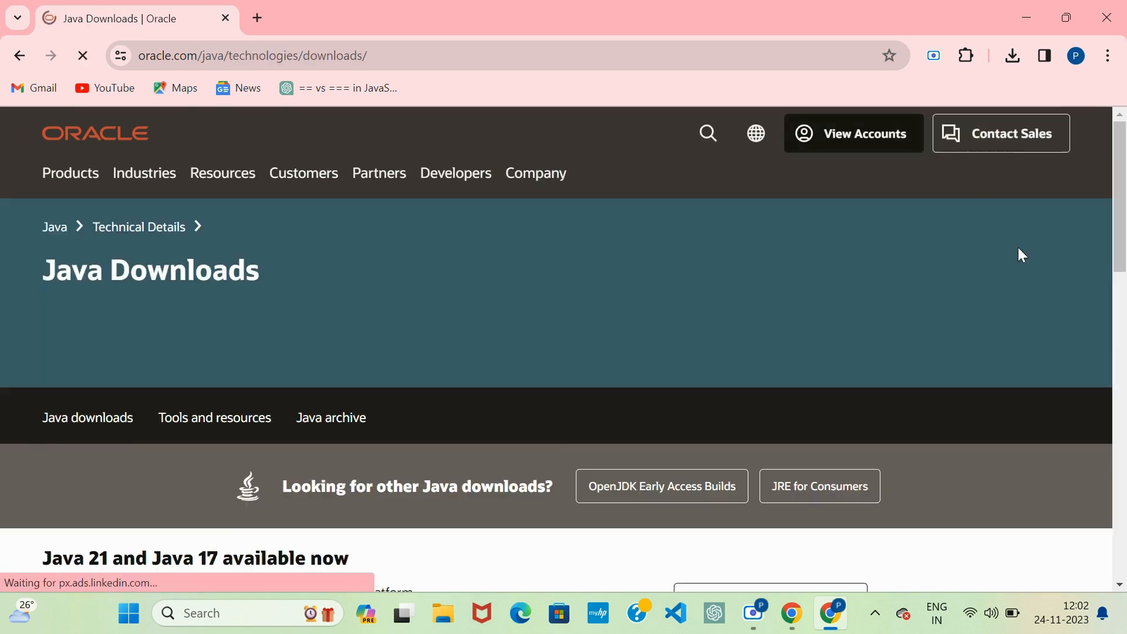
pyautogui.scroll(-1, 534, 397)
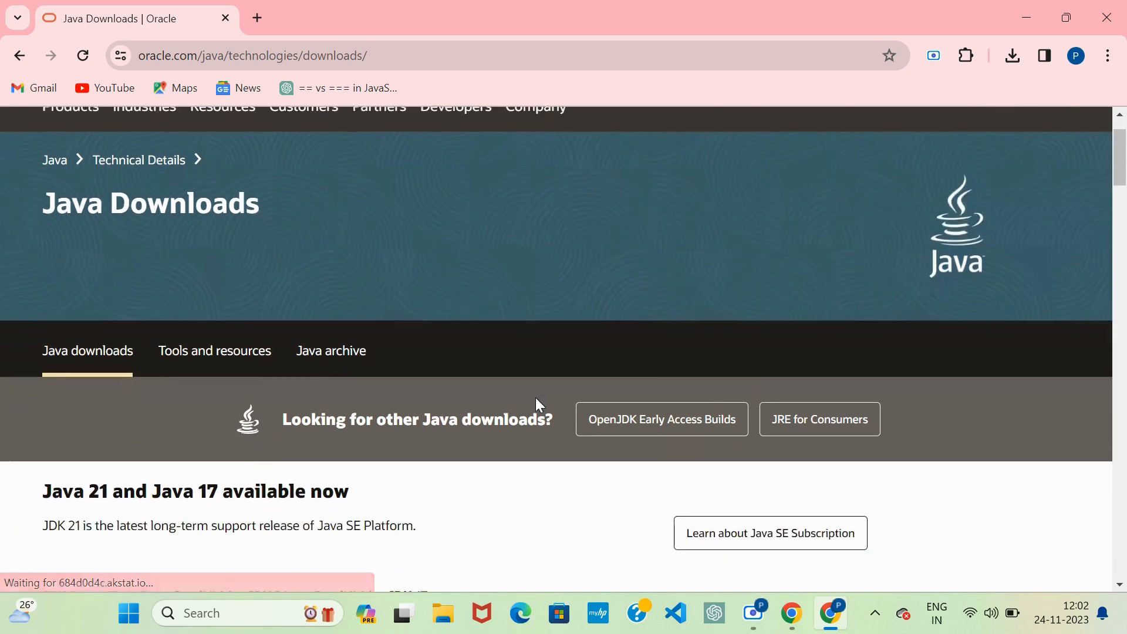
pyautogui.scroll(-1, 535, 397)
pyautogui.scroll(-1, 351, 362)
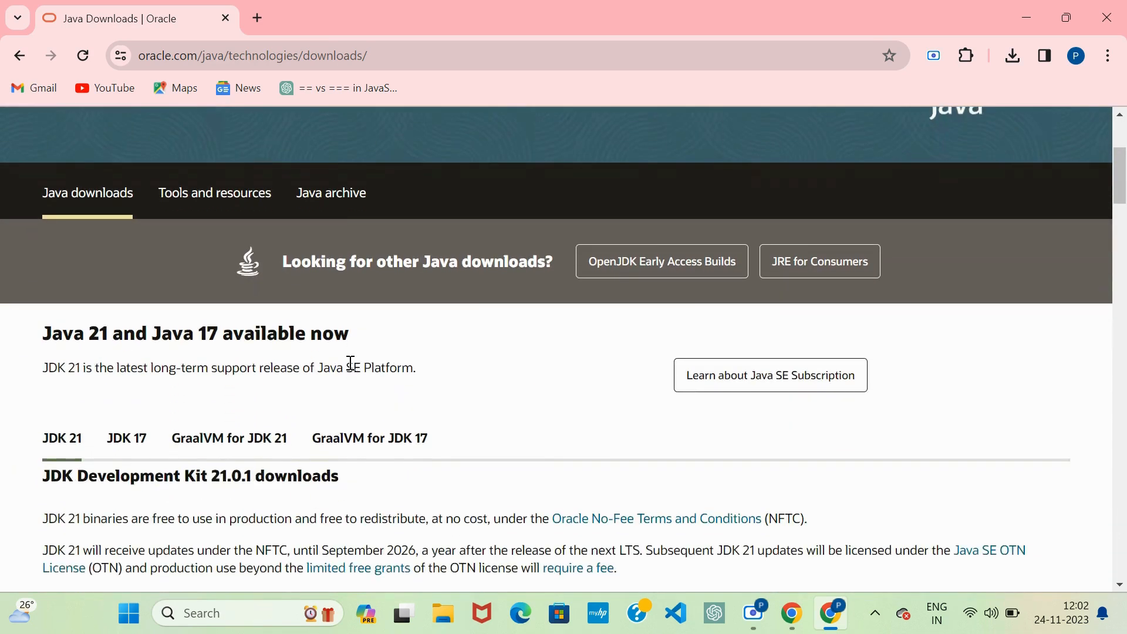
pyautogui.scroll(-1, 350, 362)
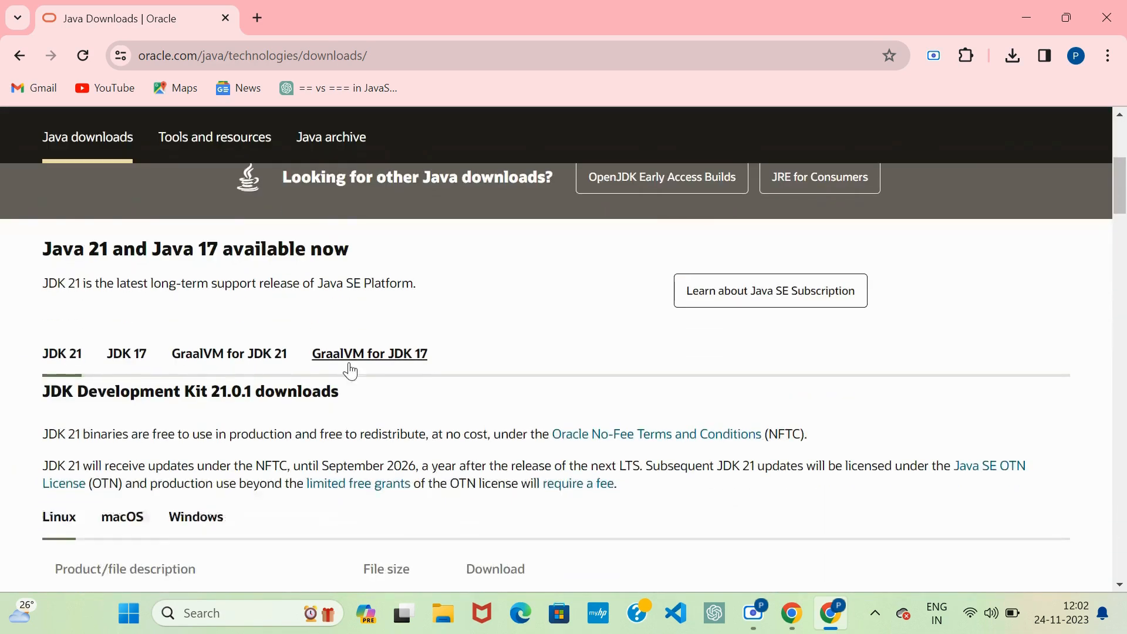
pyautogui.click(57, 359)
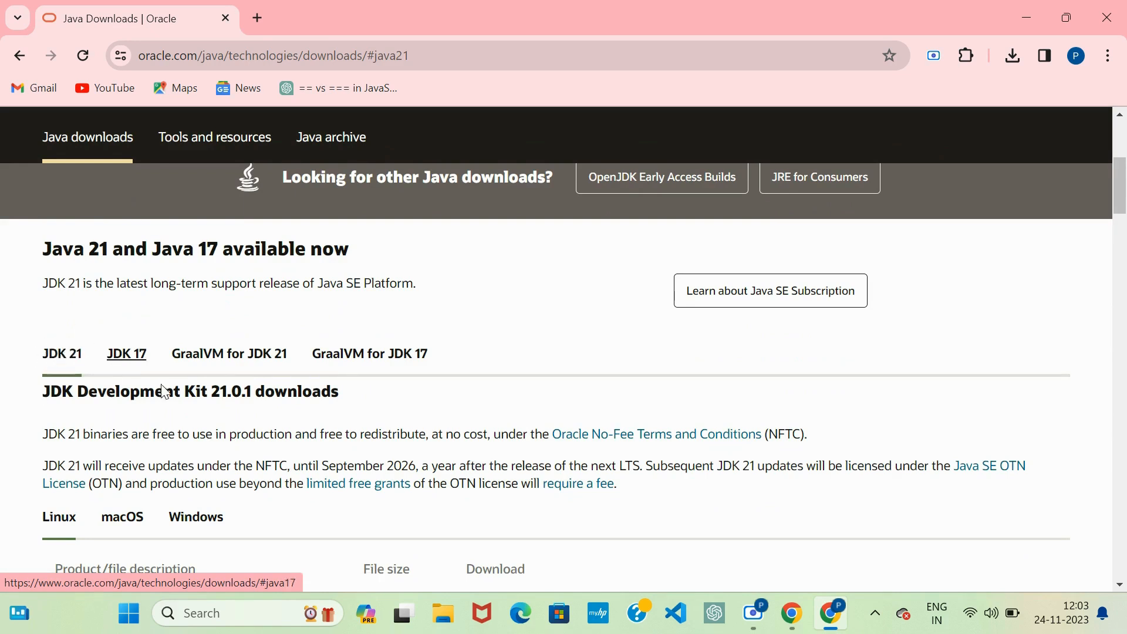
# Step: Download the Windows x64 Installer for JDK 21, jdk-21_windows-x64_bin.exe
pyautogui.scroll(-2, 233, 412)
pyautogui.scroll(-1, 233, 413)
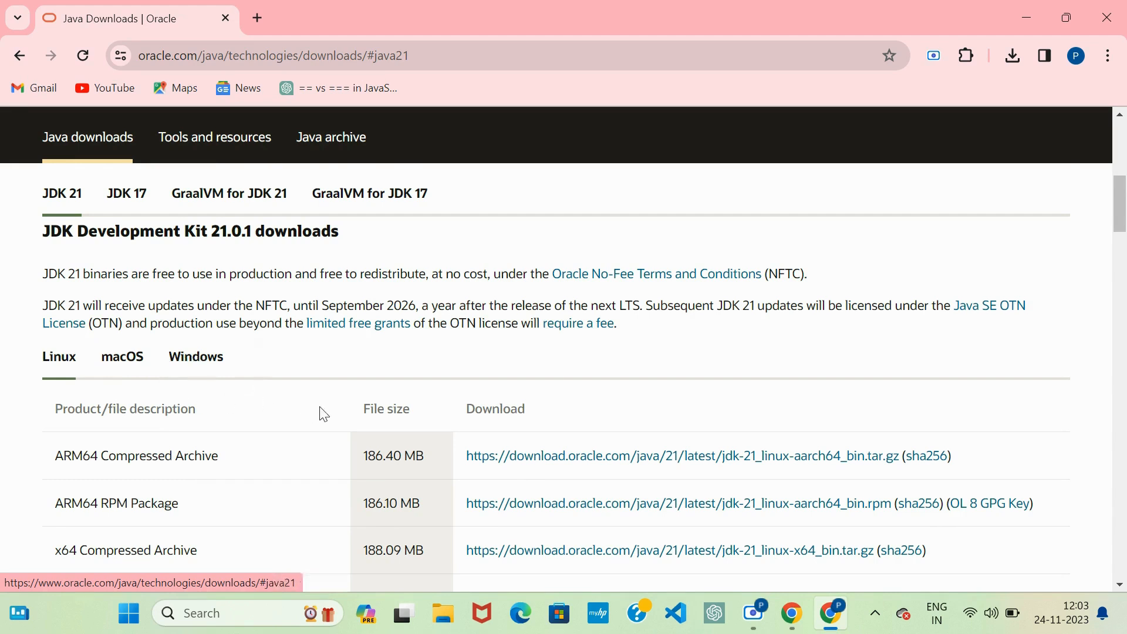
pyautogui.scroll(-3, 322, 414)
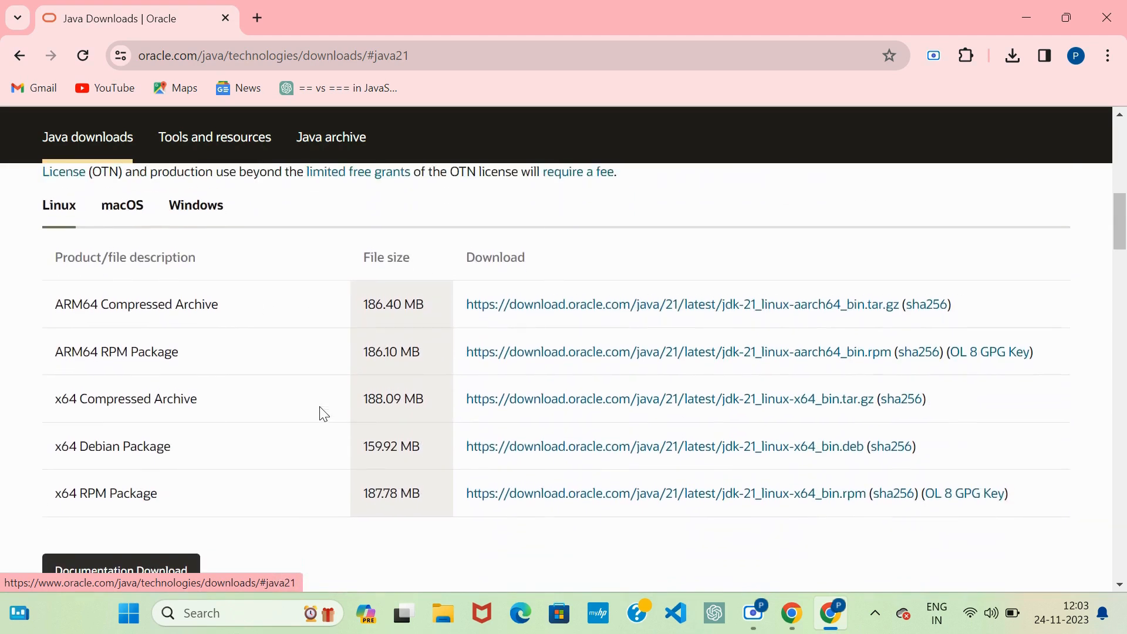
pyautogui.scroll(1, 323, 414)
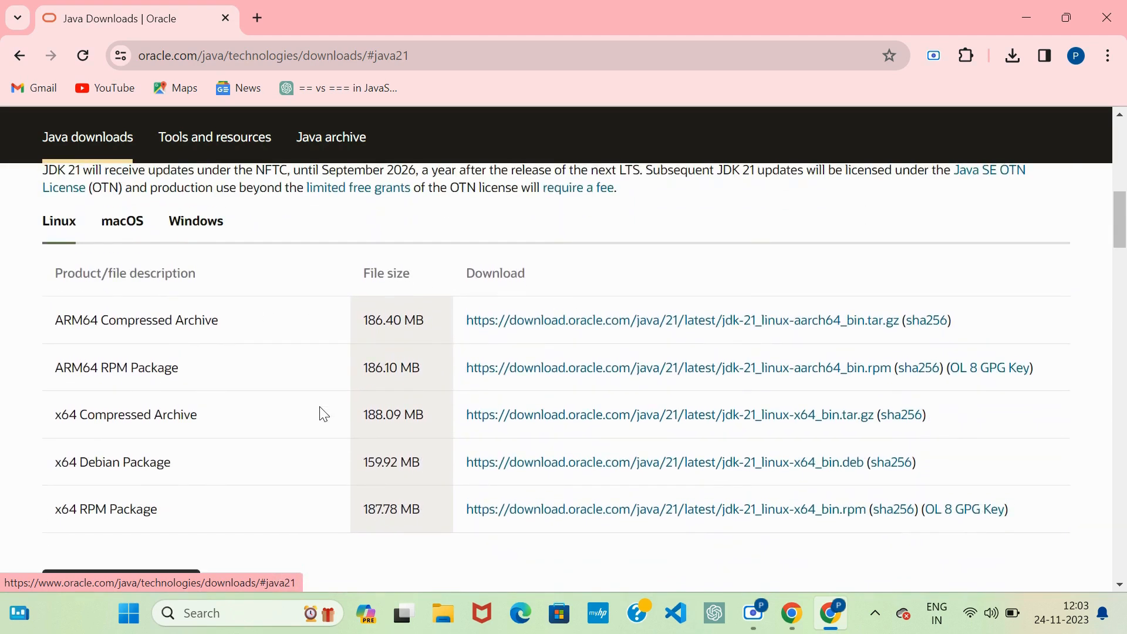
pyautogui.click(192, 222)
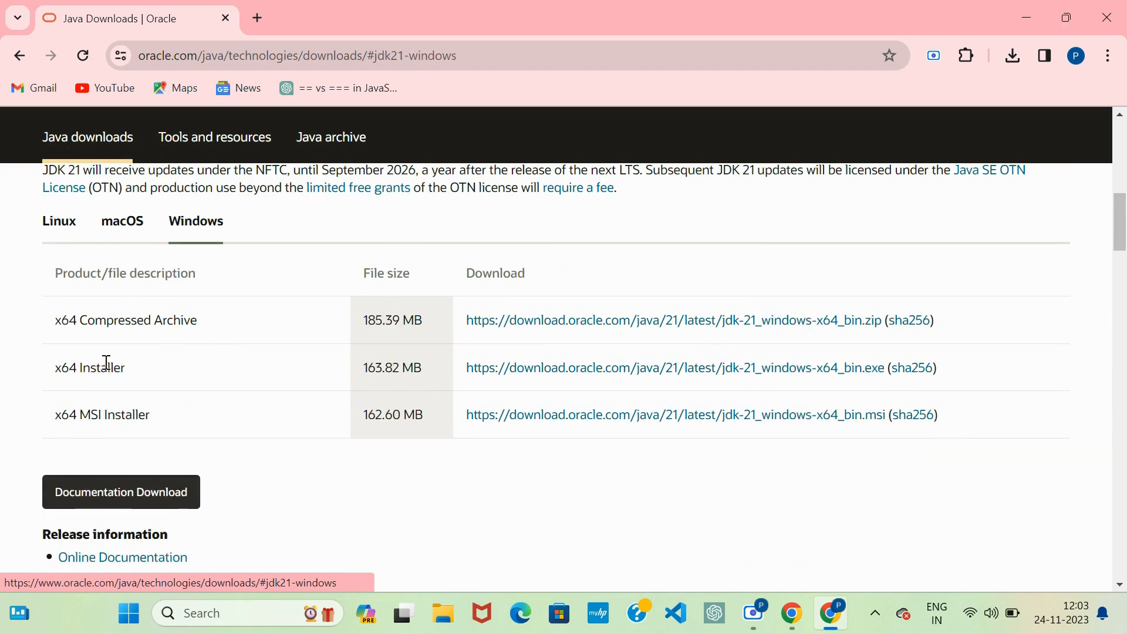
pyautogui.moveTo(49, 373); pyautogui.dragTo(136, 380)
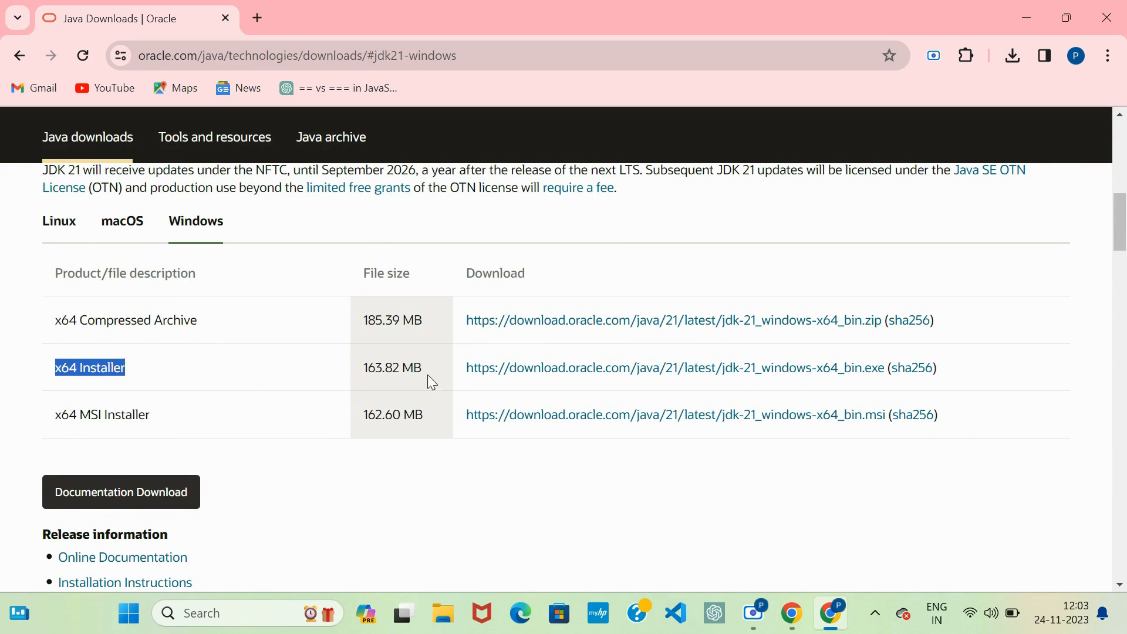
pyautogui.click(602, 380)
# Step: Show the finished JDK download in its folder and launch the jdk-21_windows-x64_bin (1) installer
pyautogui.click(1017, 57)
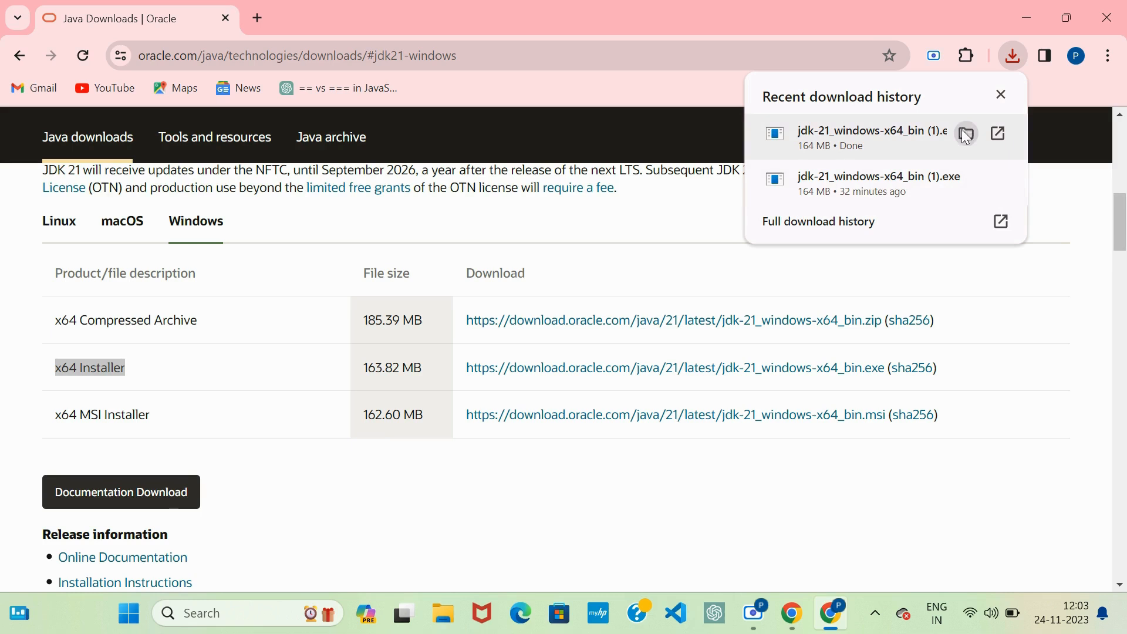
pyautogui.click(966, 134)
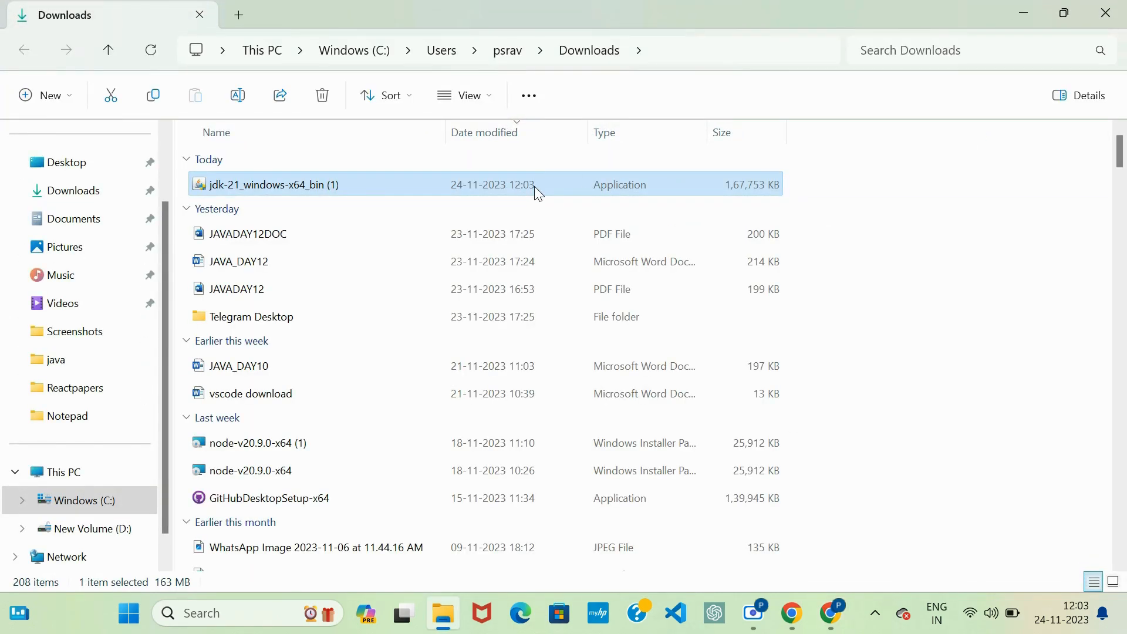
pyautogui.rightClick(534, 185)
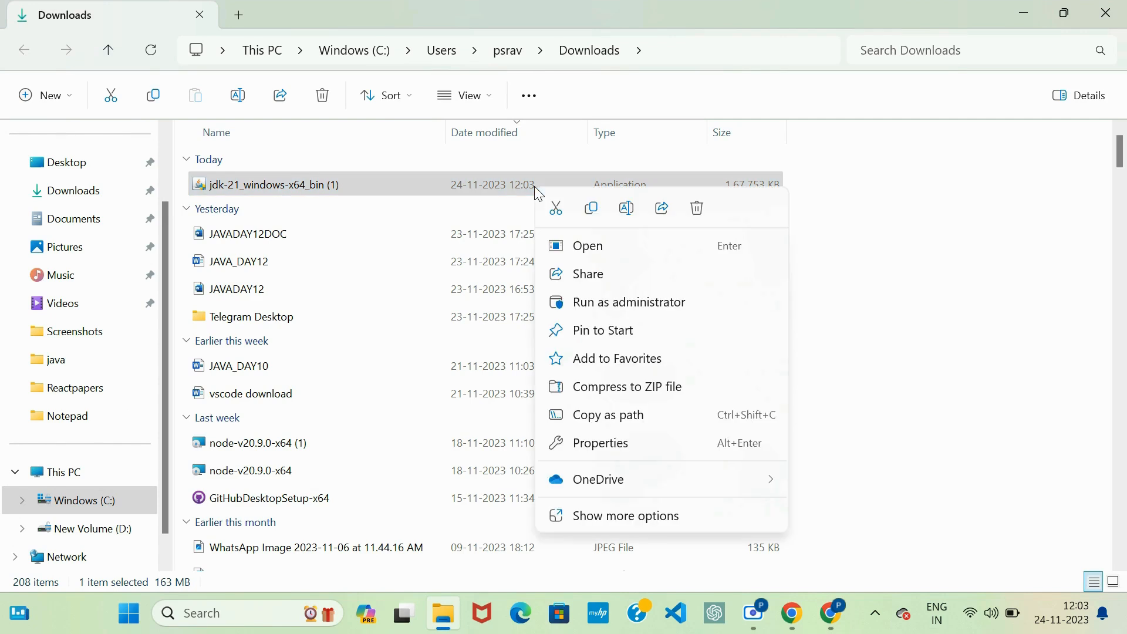
pyautogui.click(604, 246)
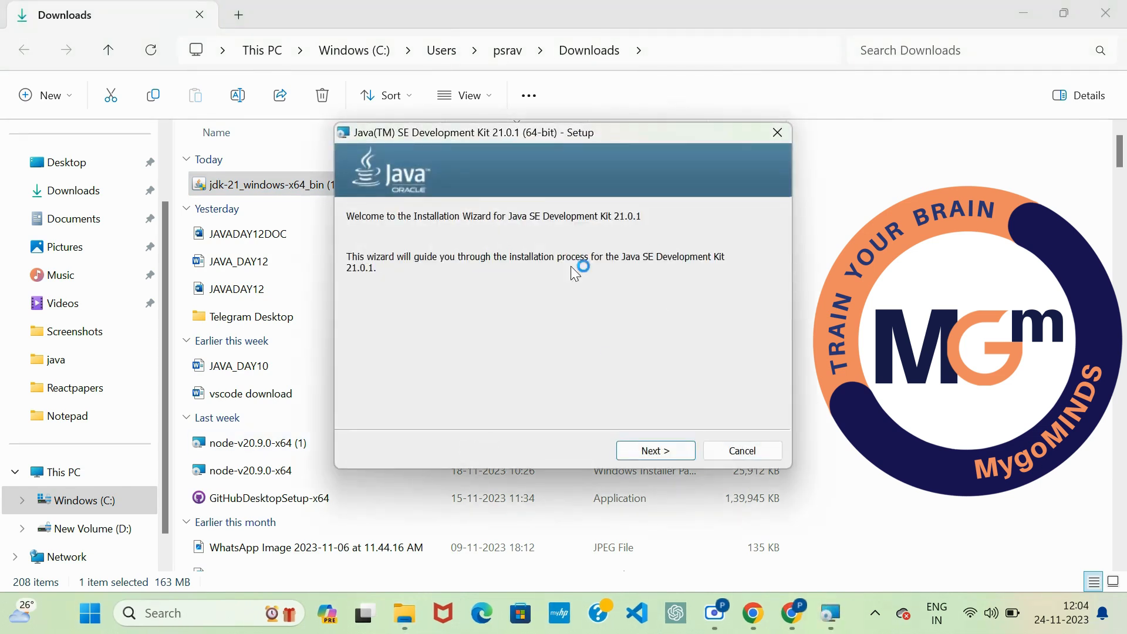
# Step: Install Java SE Development Kit 21.0.1 in the default folder C:\Program Files\Java\jdk-21\ and clear the setup, Downloads and browser windows off the desktop
pyautogui.click(656, 453)
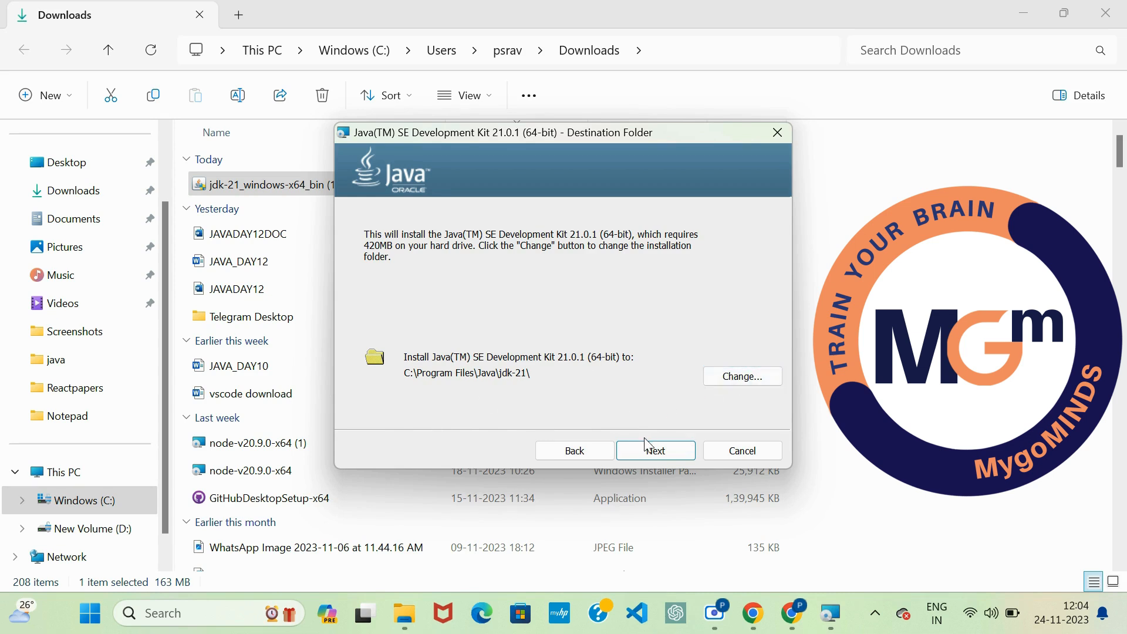
pyautogui.click(666, 451)
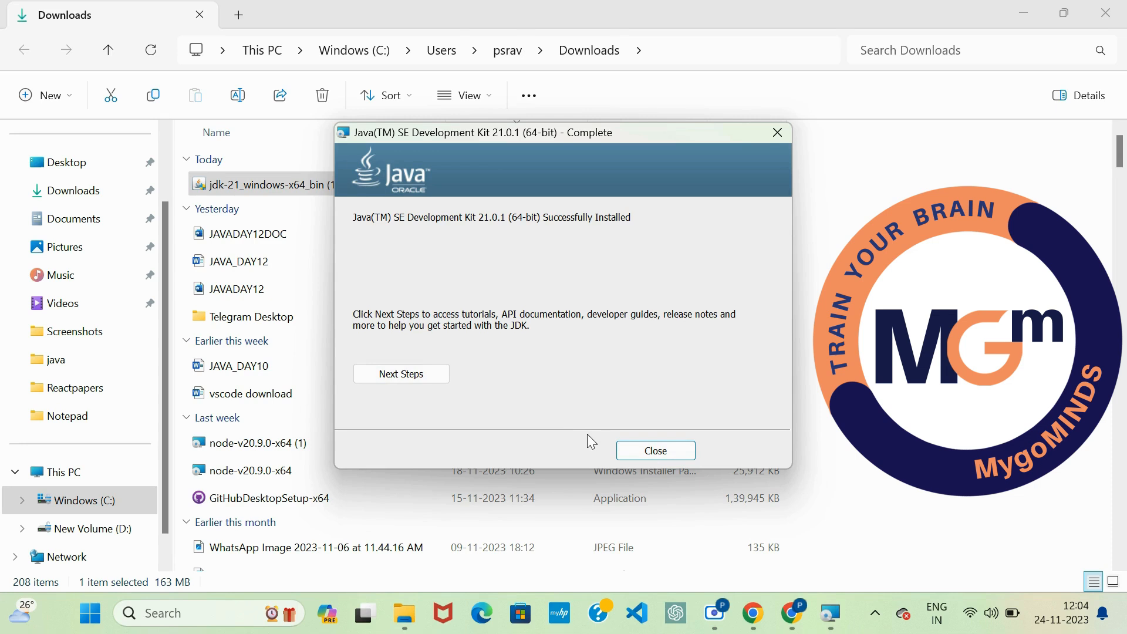
pyautogui.click(654, 458)
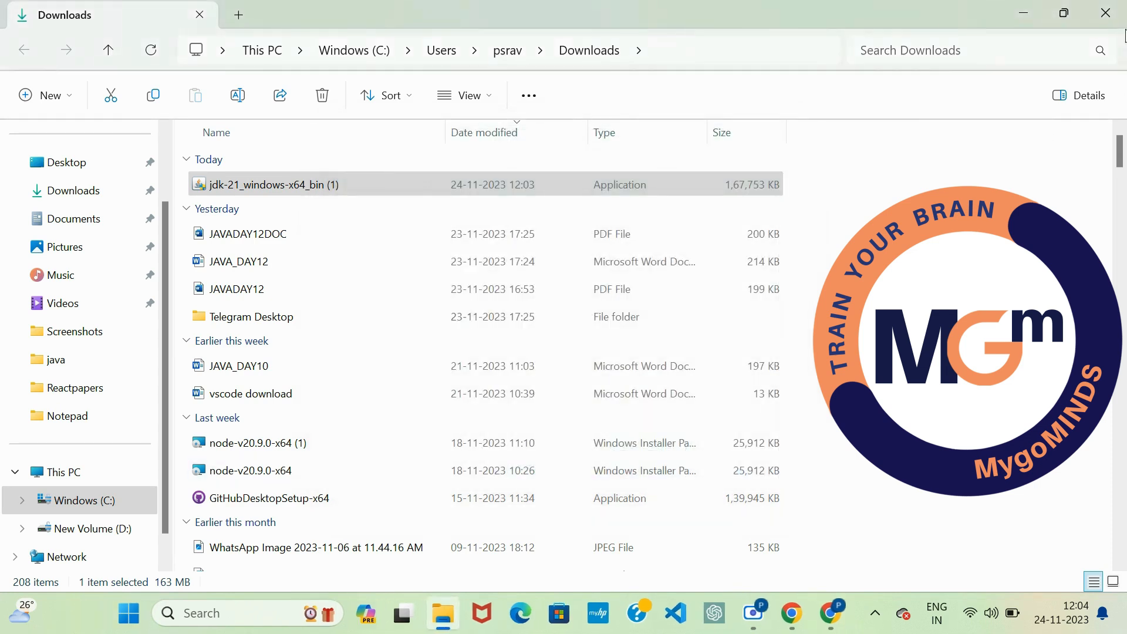
pyautogui.click(1105, 13)
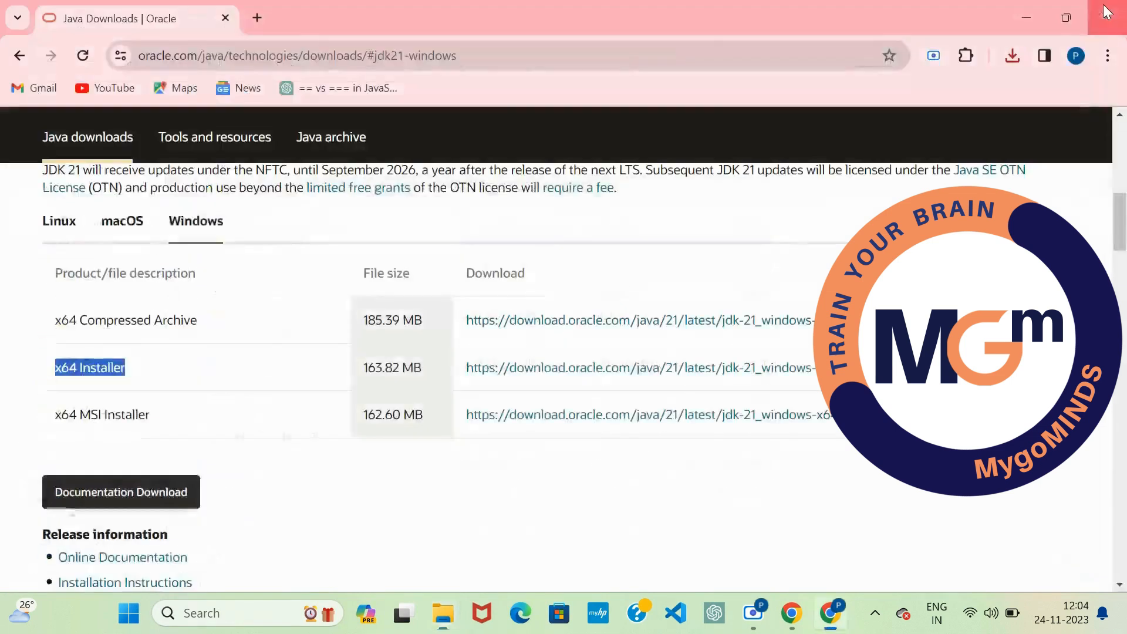
pyautogui.click(1030, 12)
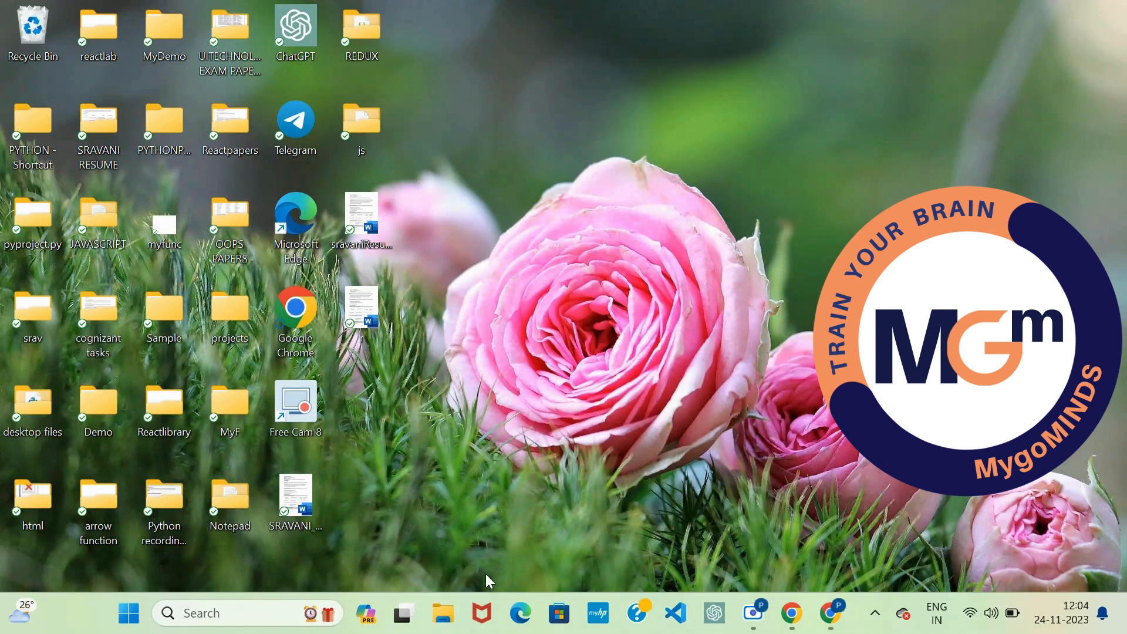
# Step: Browse in File Explorer to the installed JDK's bin folder at C:\Program Files\Java\jdk-21\bin
pyautogui.click(448, 624)
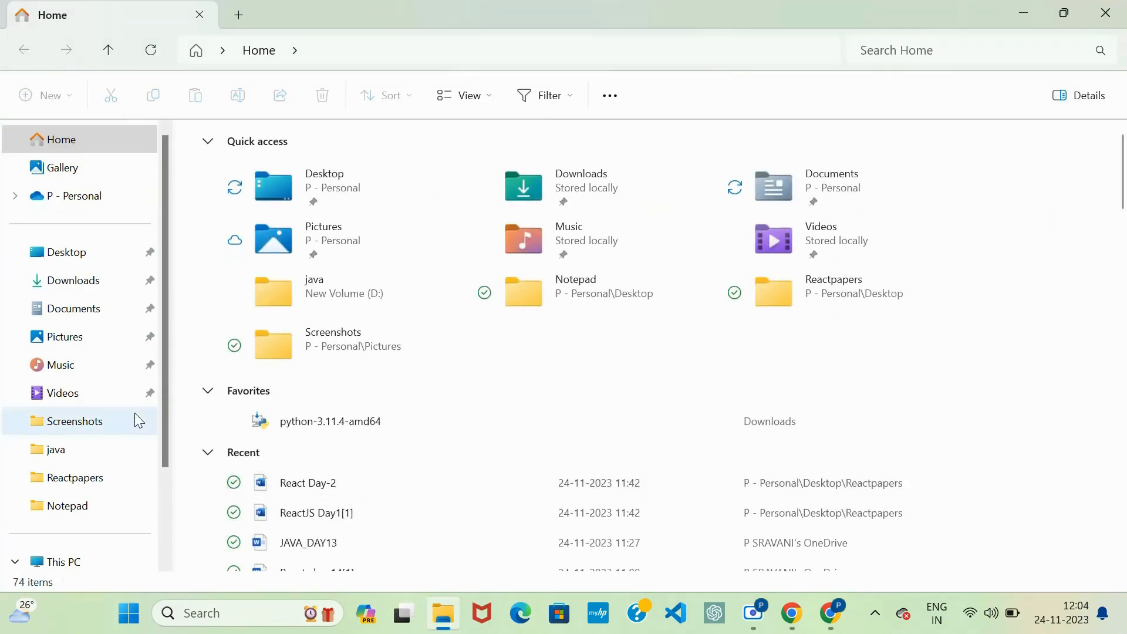
pyautogui.scroll(-3, 97, 352)
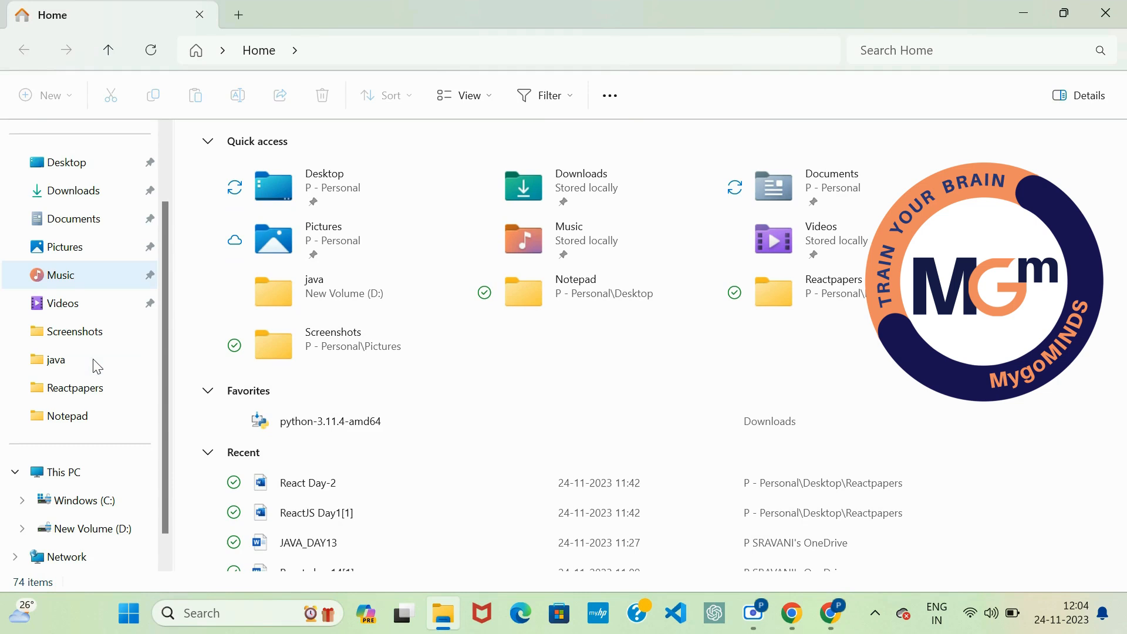
pyautogui.click(83, 468)
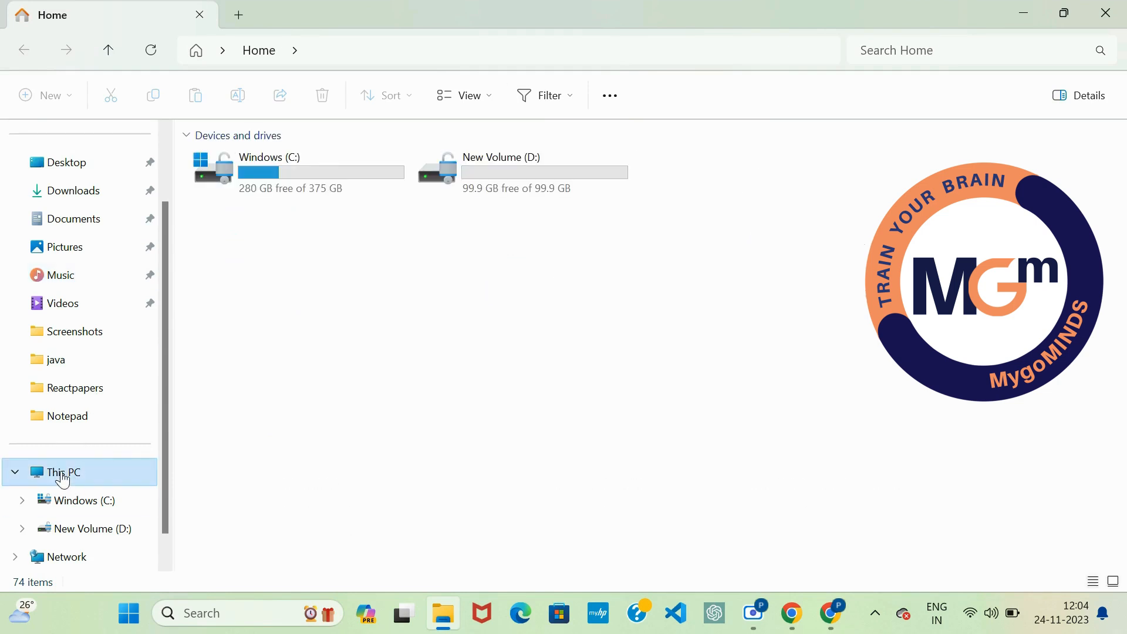
pyautogui.doubleClick(322, 183)
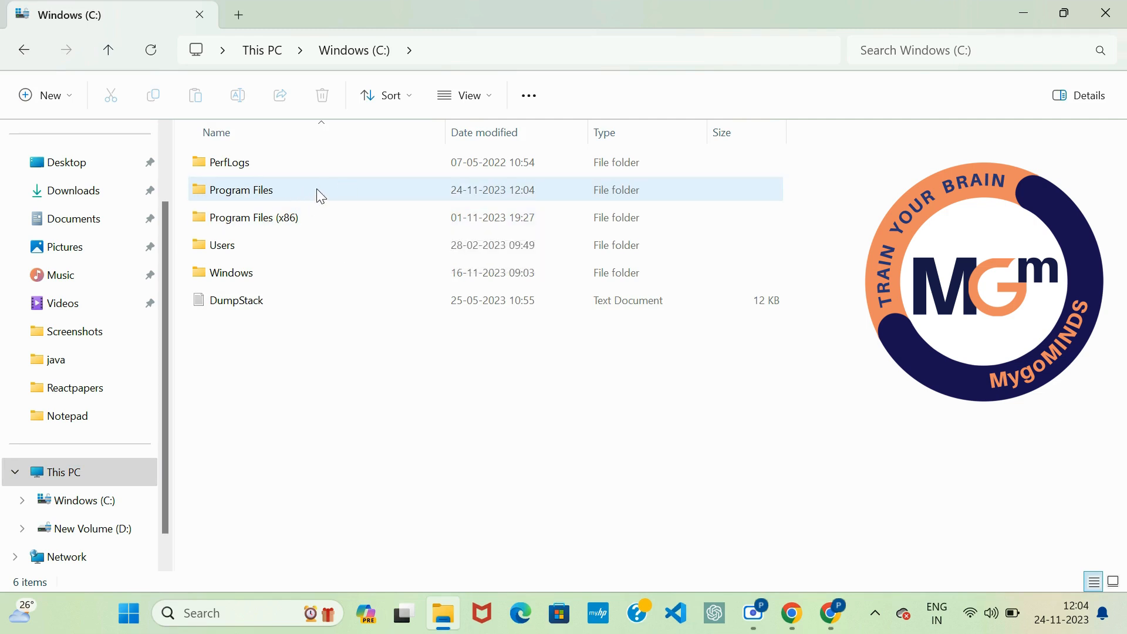
pyautogui.doubleClick(320, 194)
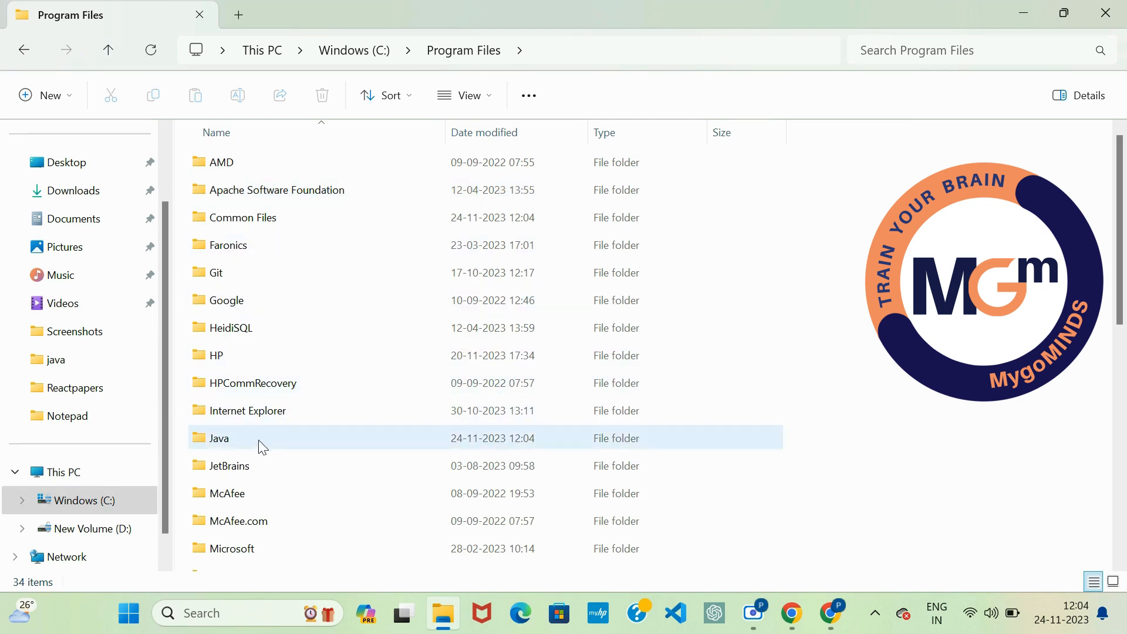
pyautogui.moveTo(231, 439)
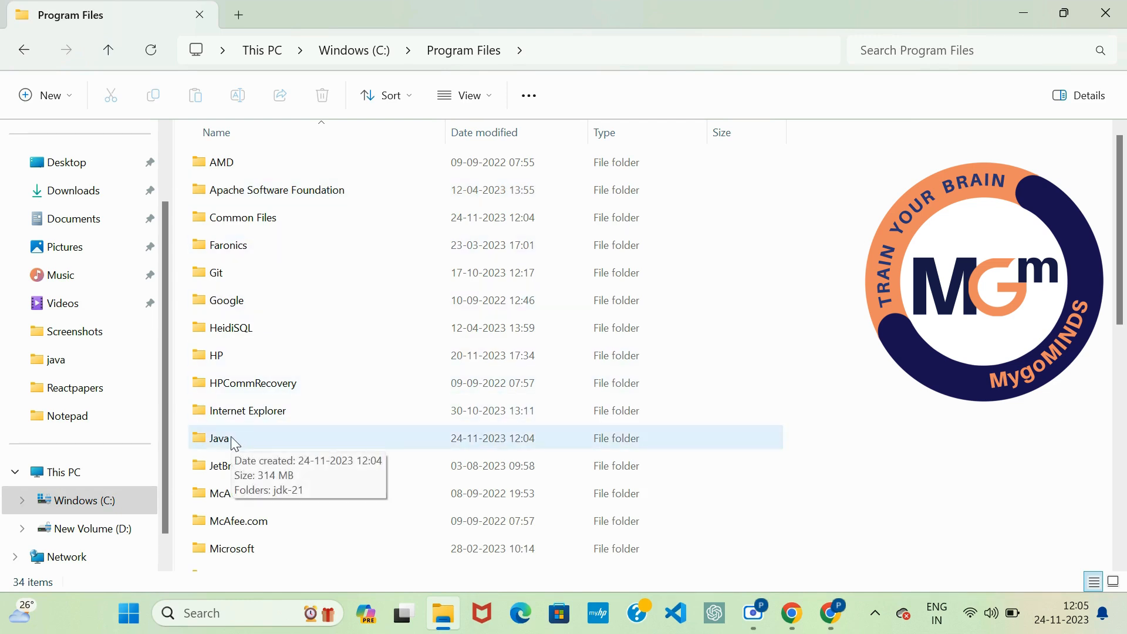
pyautogui.doubleClick(231, 437)
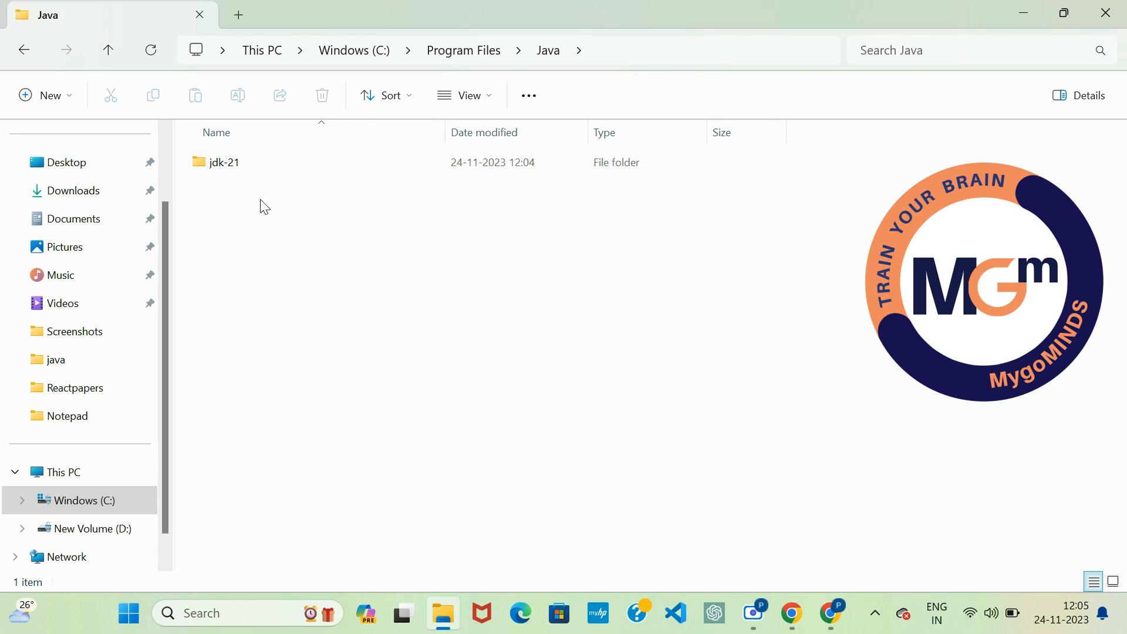
pyautogui.doubleClick(235, 170)
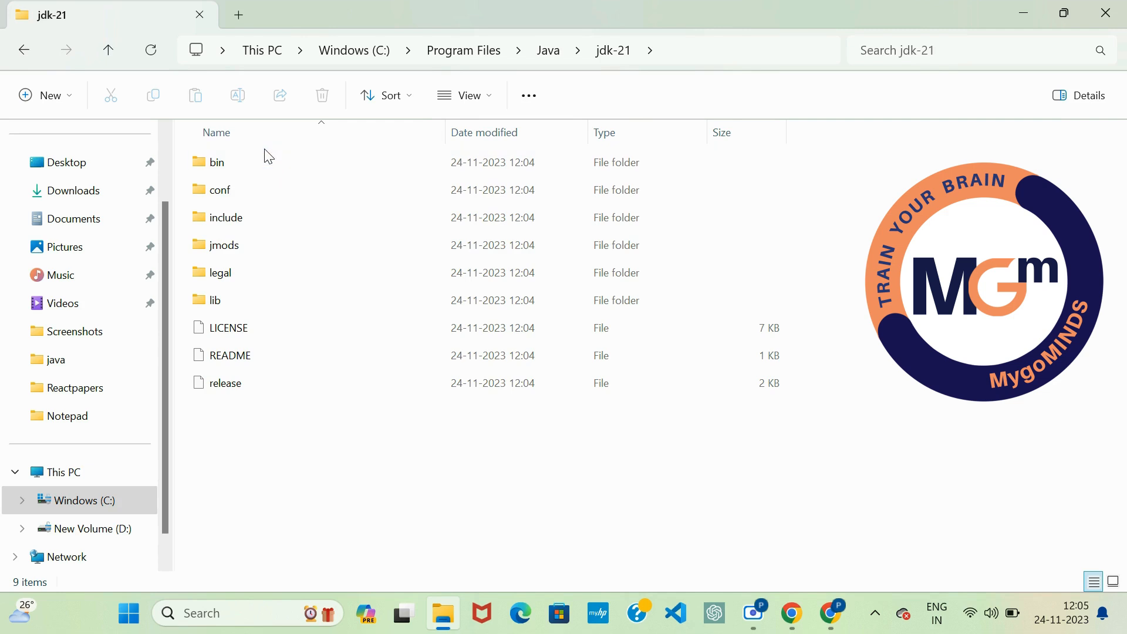
pyautogui.doubleClick(265, 171)
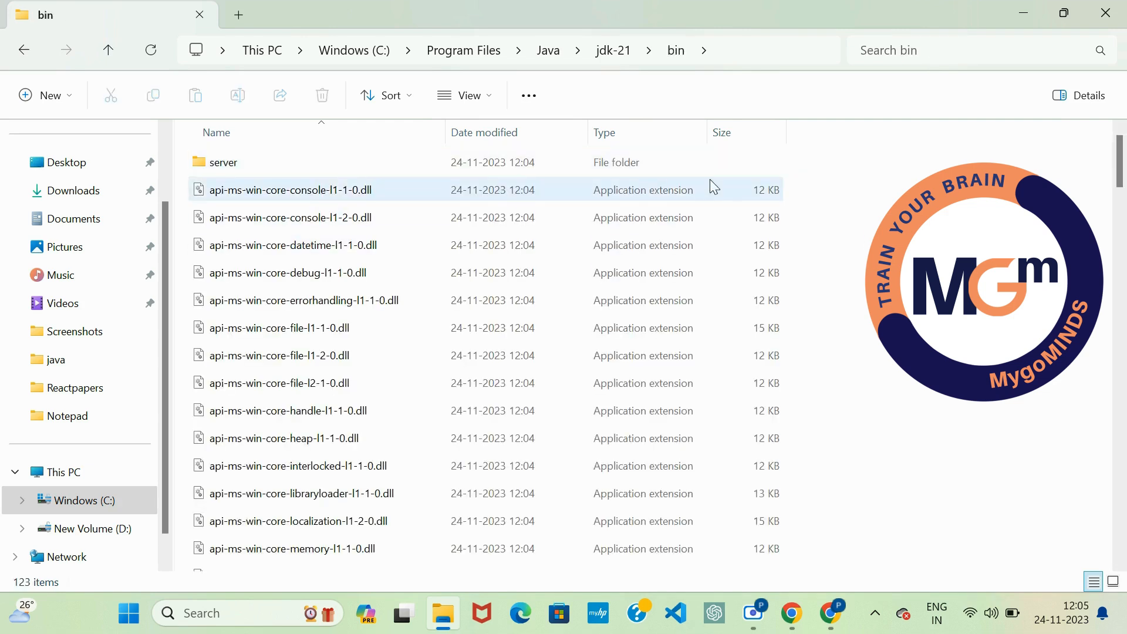
# Step: Copy the bin folder's full path, C:\Program Files\Java\jdk-21\bin, and minimize the File Explorer window
pyautogui.click(779, 50)
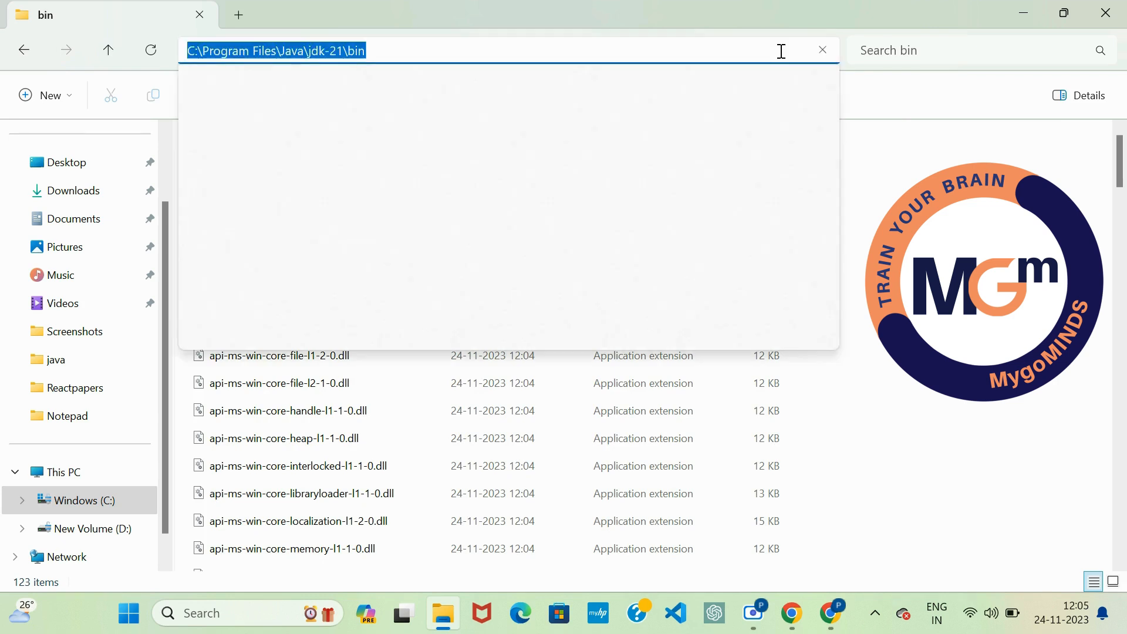
pyautogui.rightClick(781, 52)
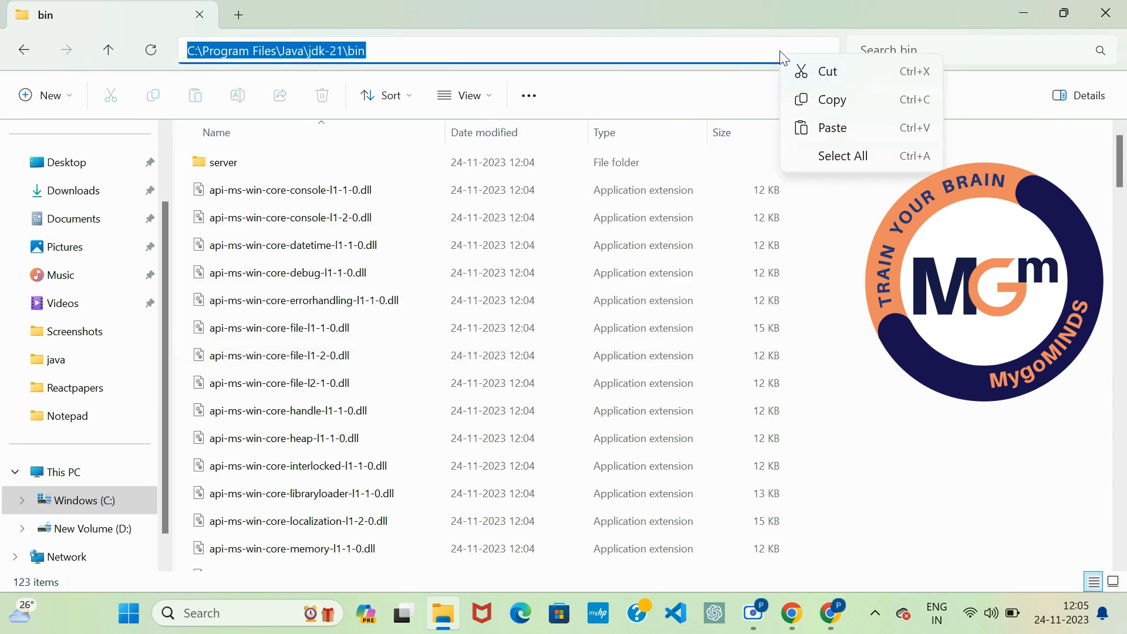
pyautogui.click(838, 108)
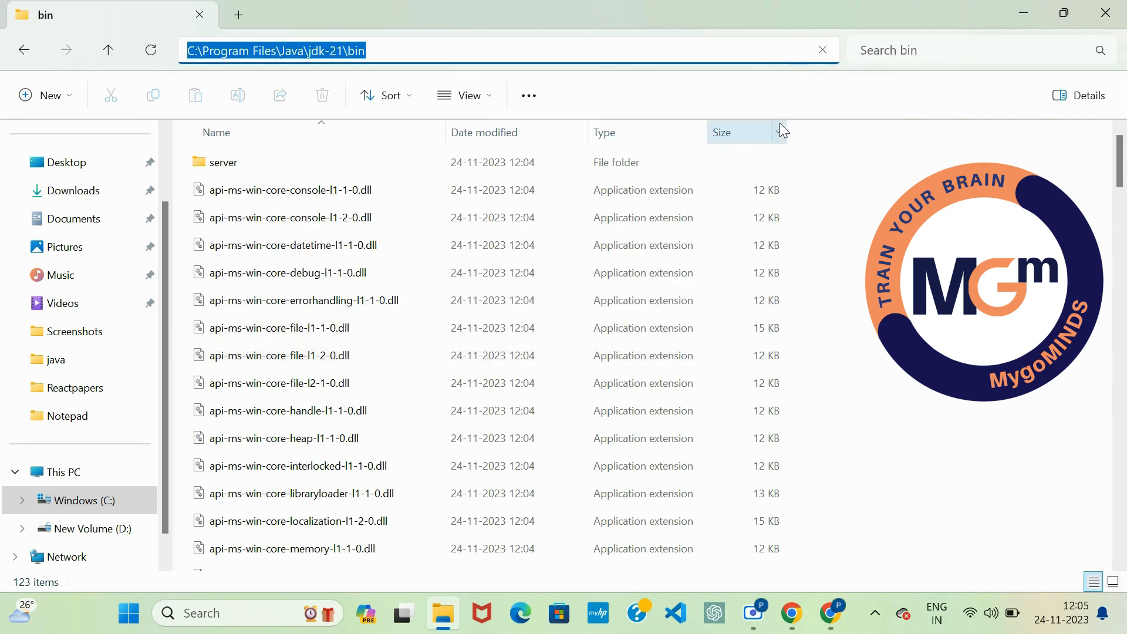
pyautogui.click(1021, 10)
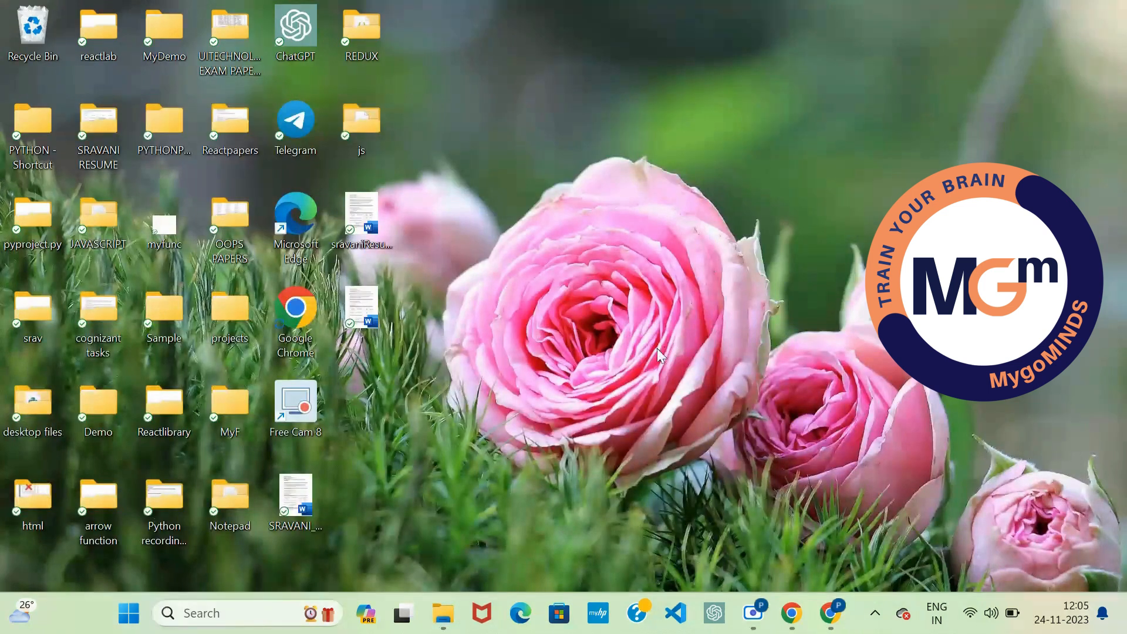
# Step: Search Windows for "envir", open Edit the system environment variables, and bring up the Environment Variables dialog
pyautogui.click(128, 612)
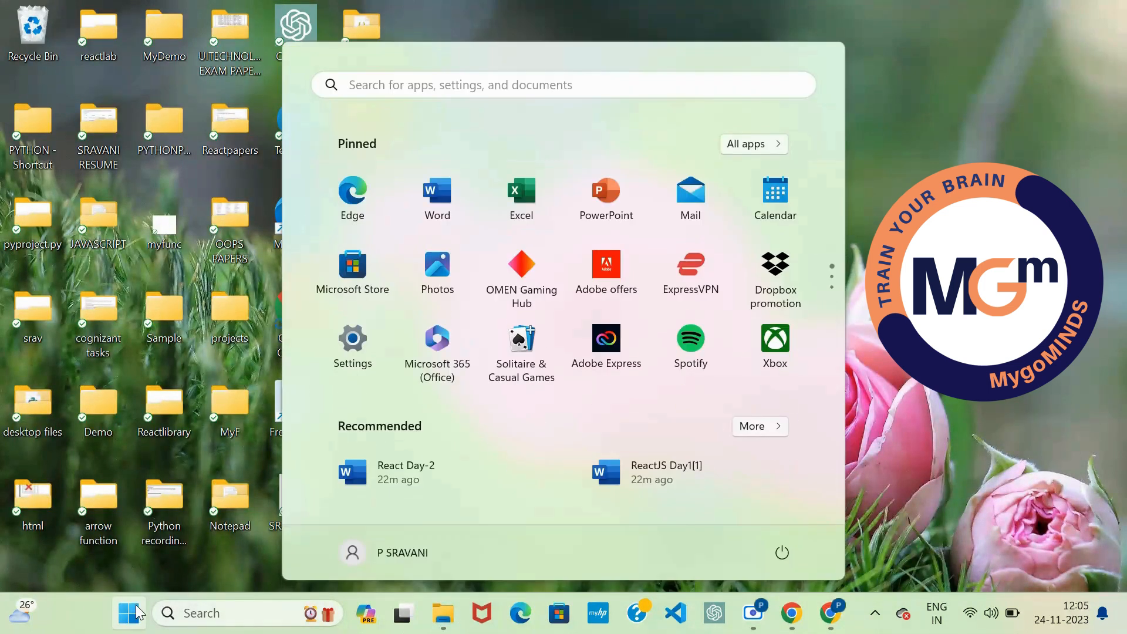
pyautogui.click(483, 85)
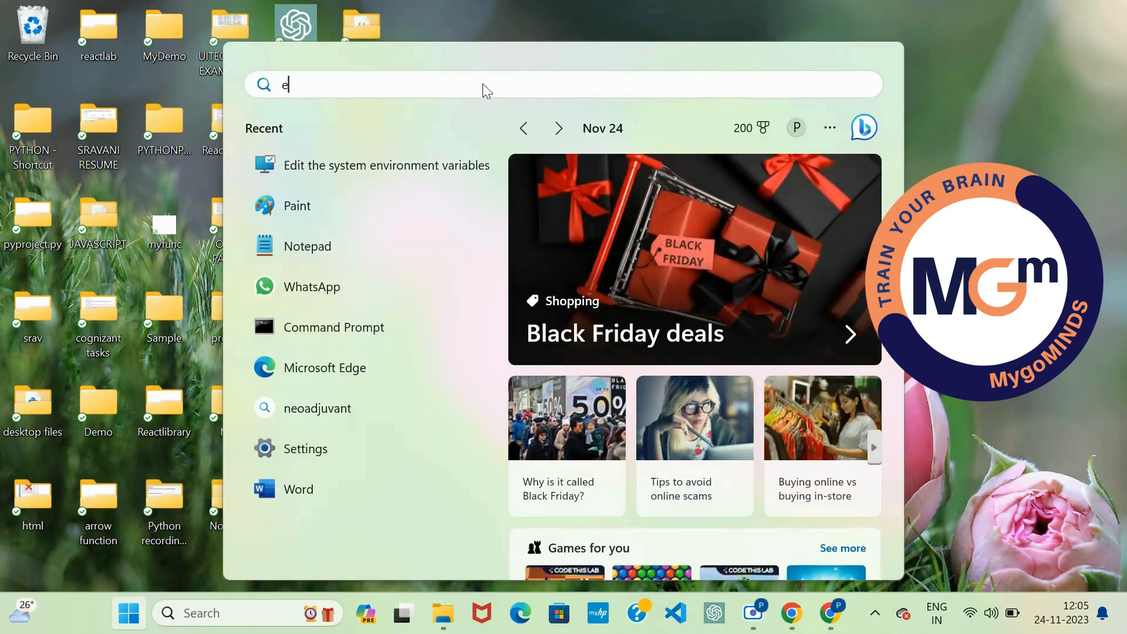
pyautogui.write('envi')
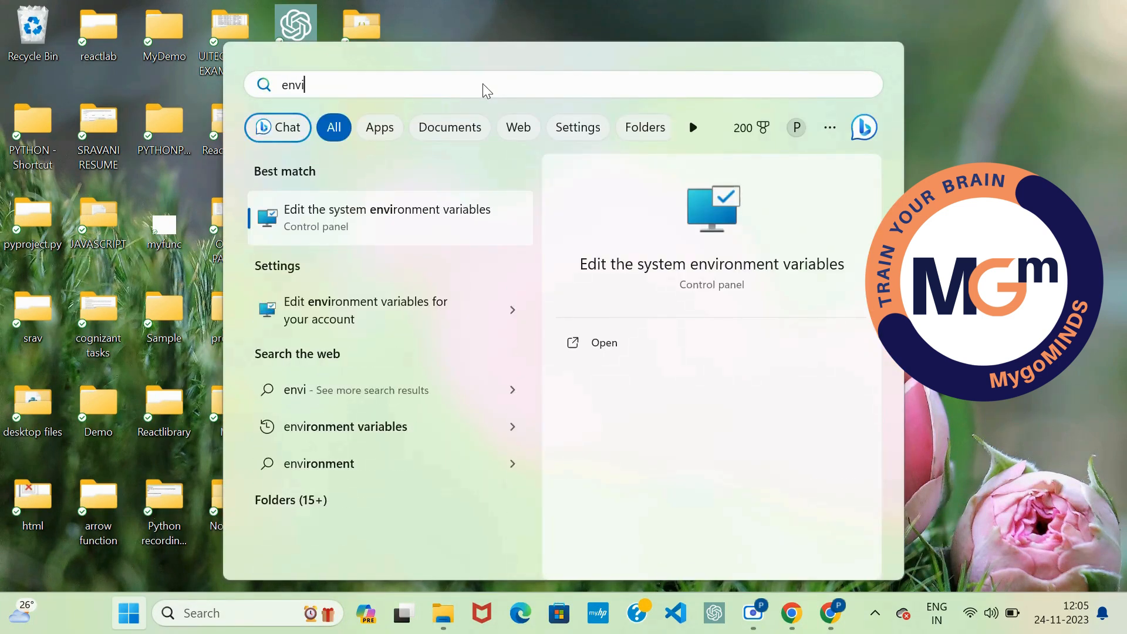
pyautogui.write('r')
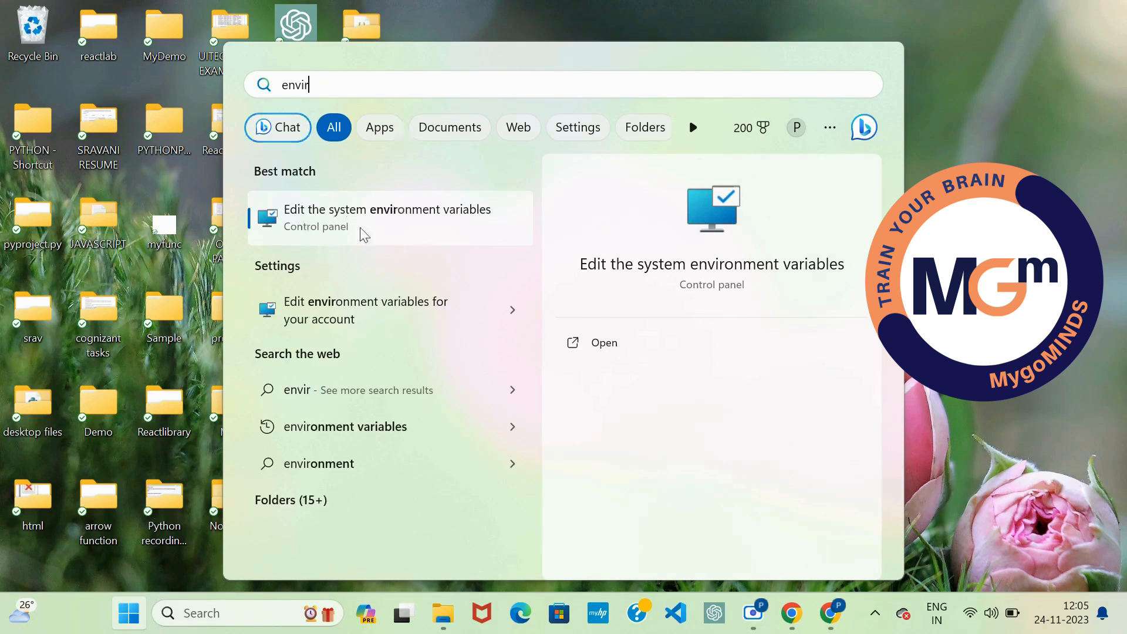
pyautogui.click(385, 230)
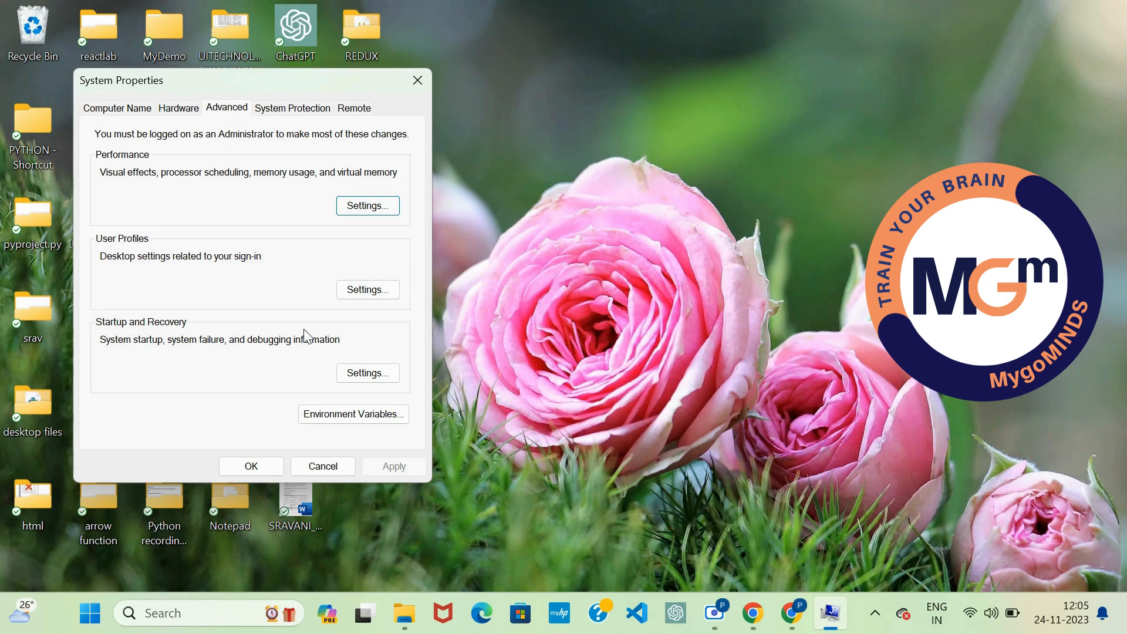
pyautogui.click(350, 414)
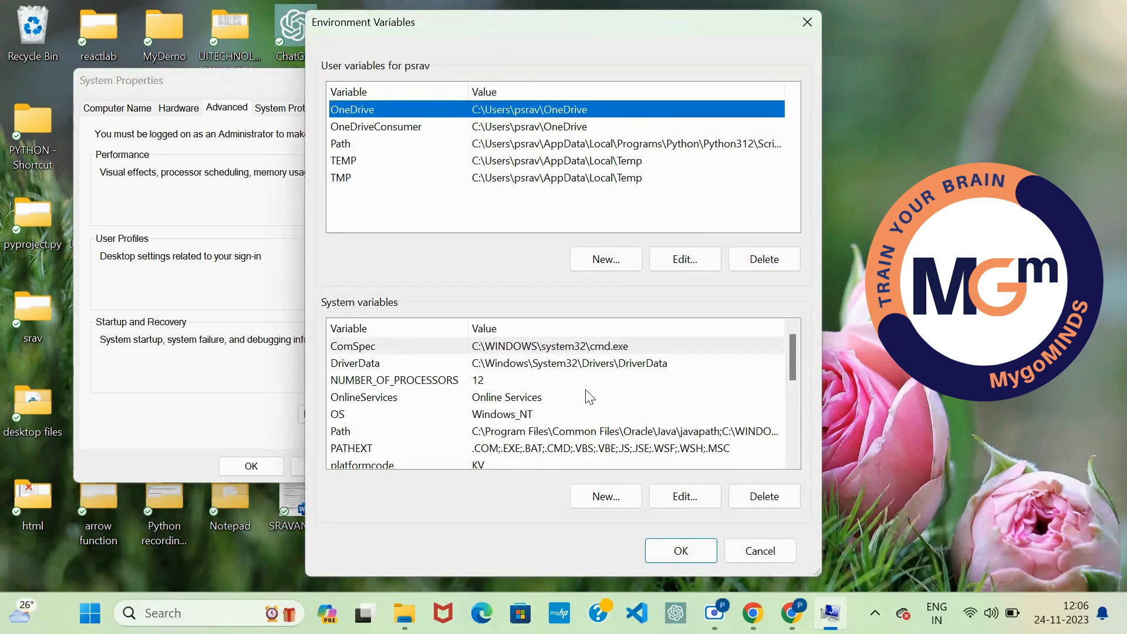
# Step: Add the copied path C:\Program Files\Java\jdk-21\bin as a new entry in the system Path variable and confirm the edit
pyautogui.scroll(-1, 589, 397)
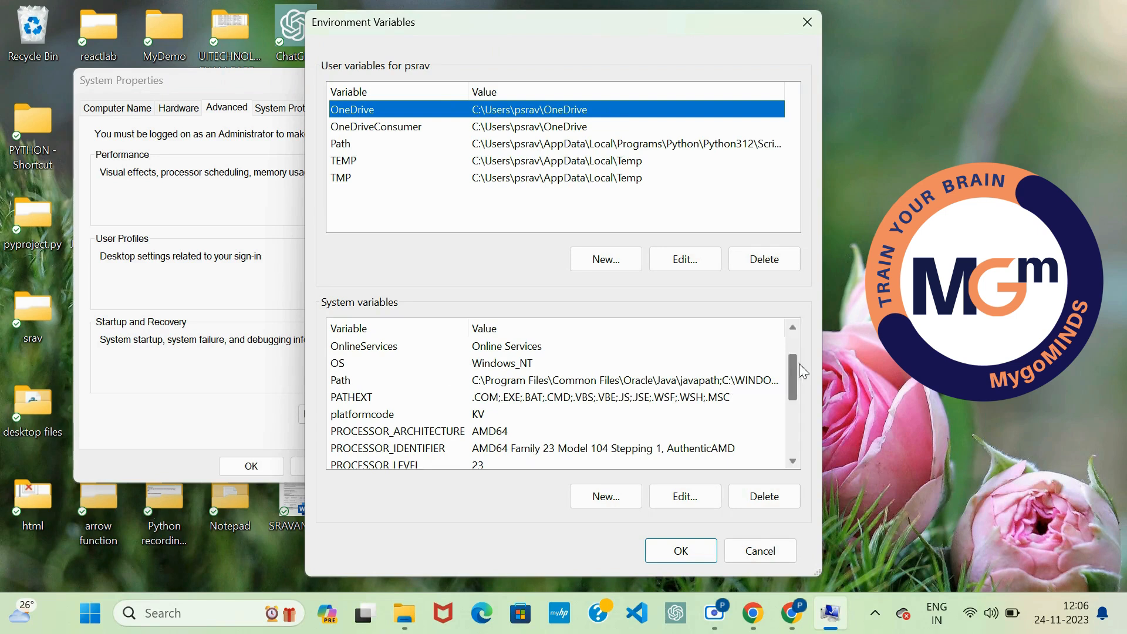
pyautogui.moveTo(791, 365); pyautogui.dragTo(804, 312)
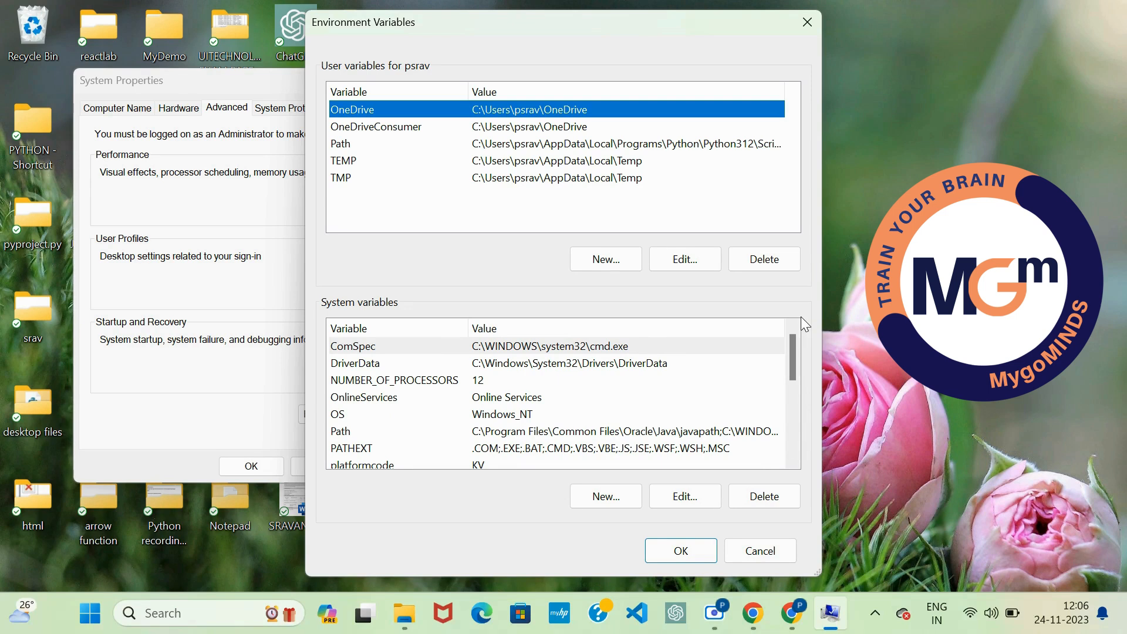
pyautogui.doubleClick(532, 434)
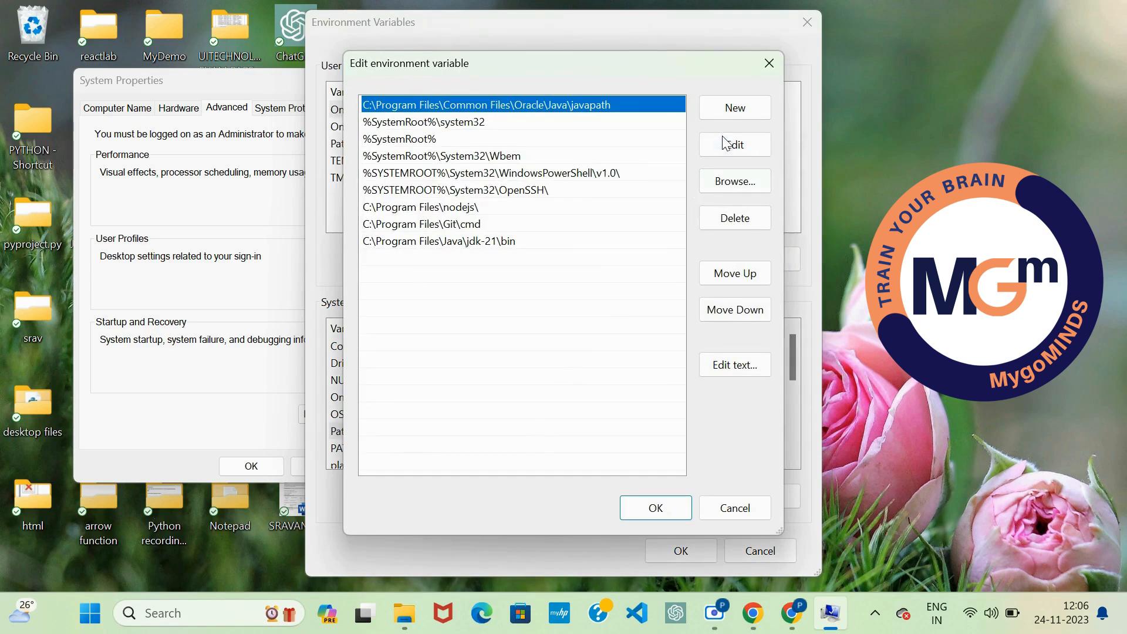
pyautogui.click(729, 107)
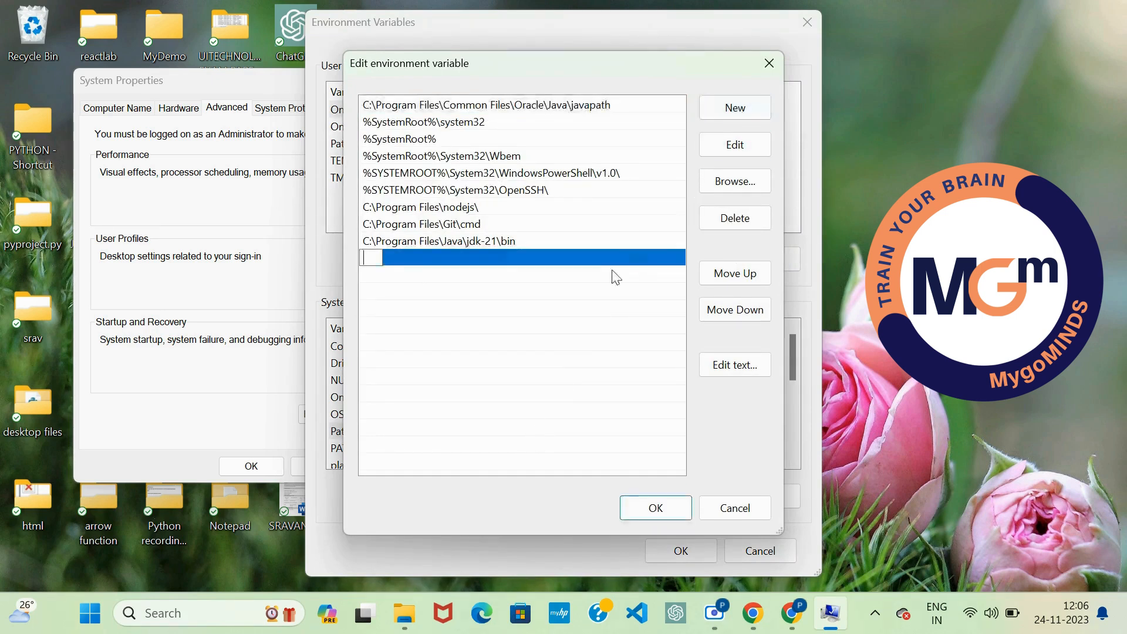
pyautogui.rightClick(371, 260)
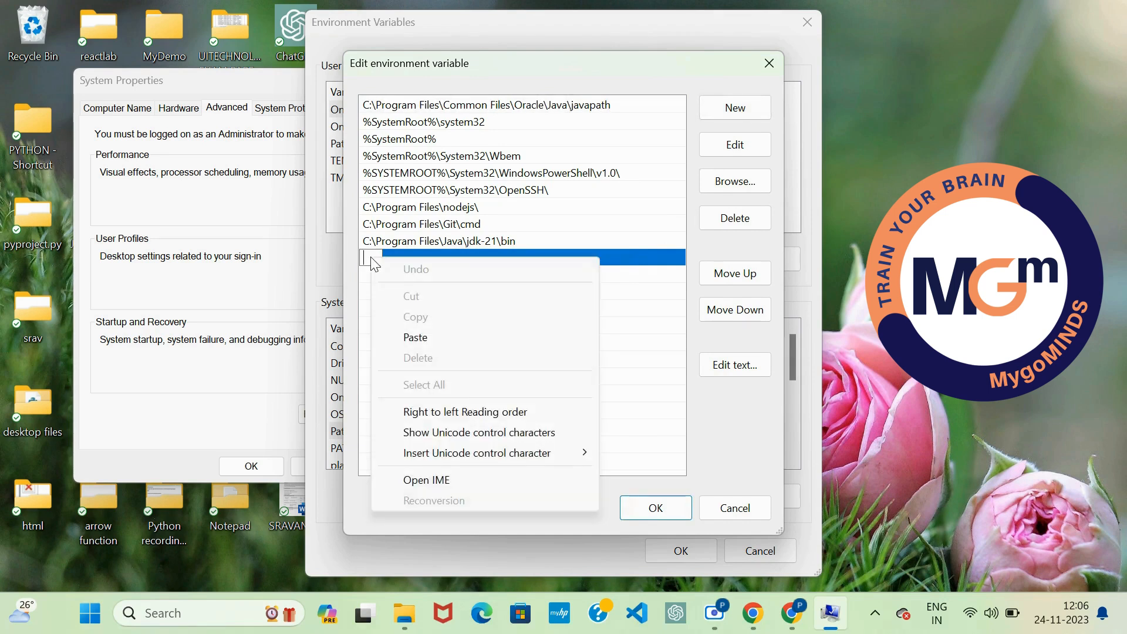
pyautogui.click(417, 337)
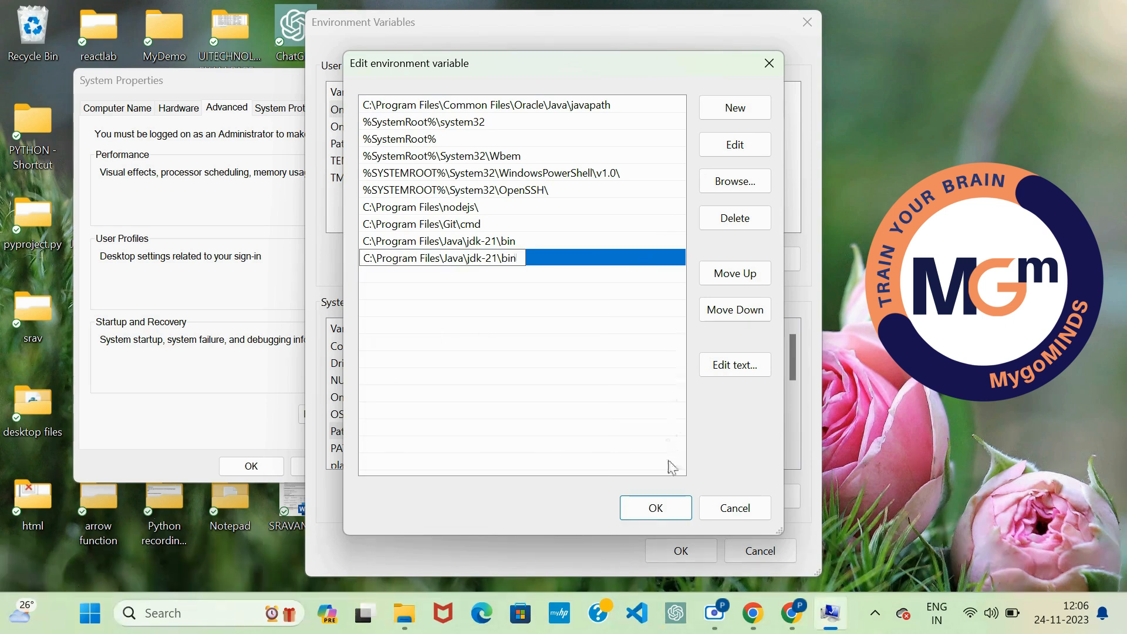
pyautogui.click(653, 509)
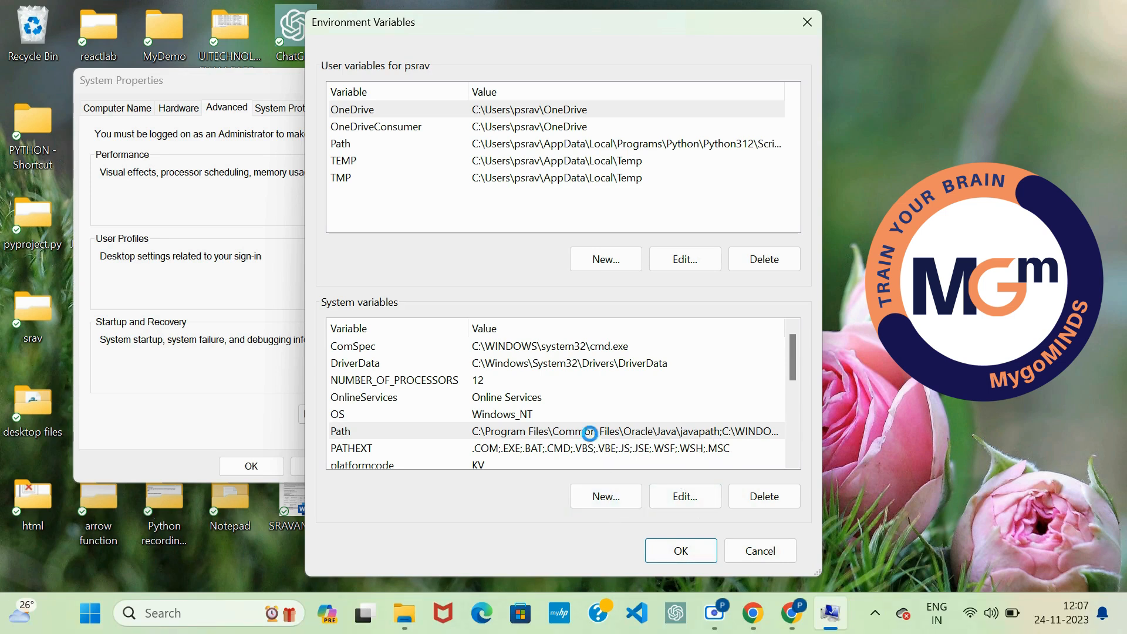
# Step: Reopen the system Path variable for editing, start a blank entry, and show the desktop
pyautogui.doubleClick(591, 435)
pyautogui.click(734, 115)
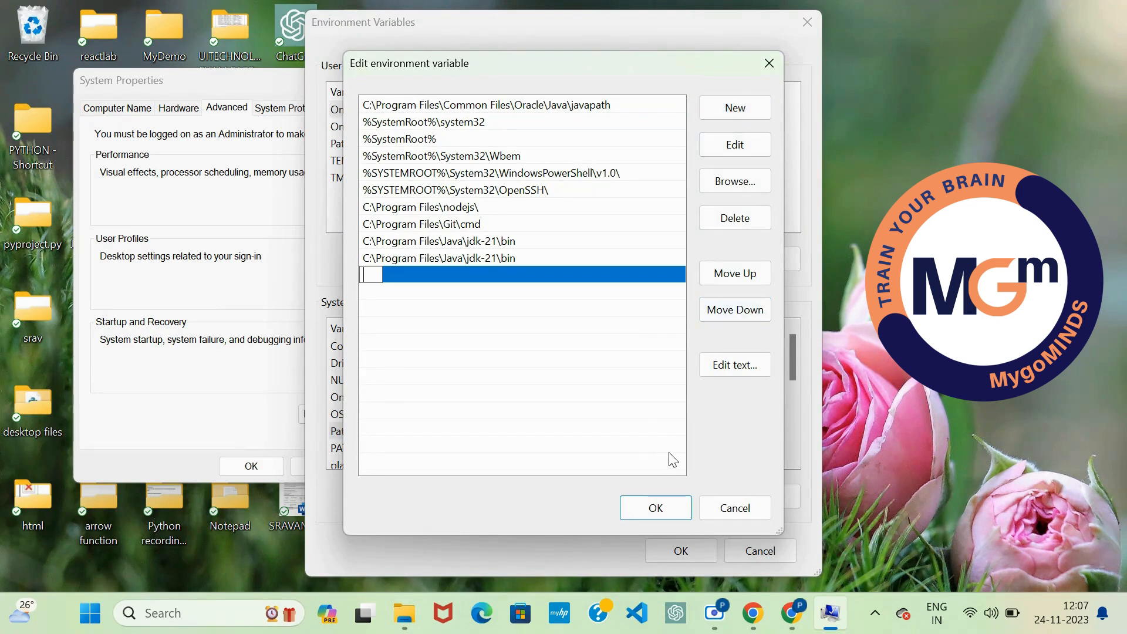
pyautogui.press('super+d')
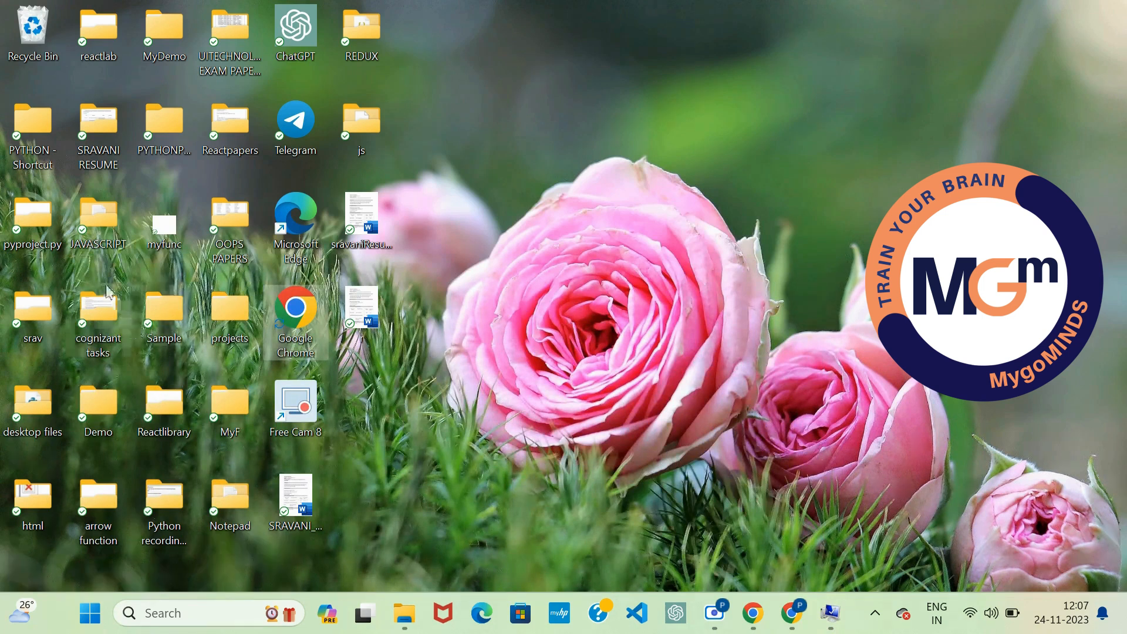
# Step: Browse in File Explorer to the folder C:\Program Files\Common Files\Oracle\Java\javapath
pyautogui.click(402, 612)
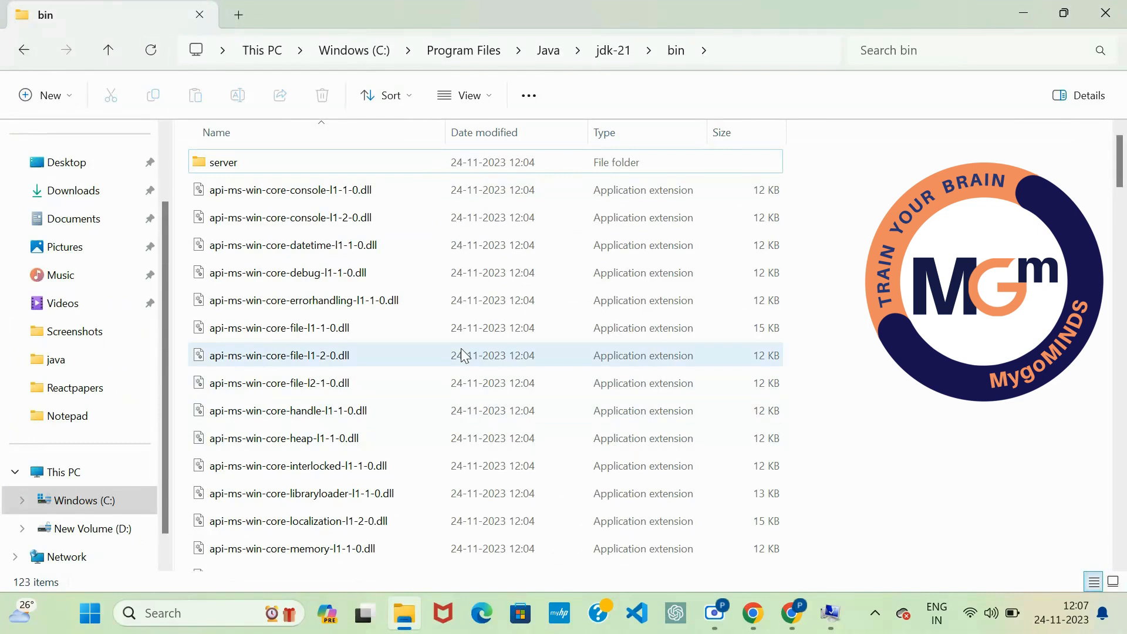
pyautogui.click(87, 502)
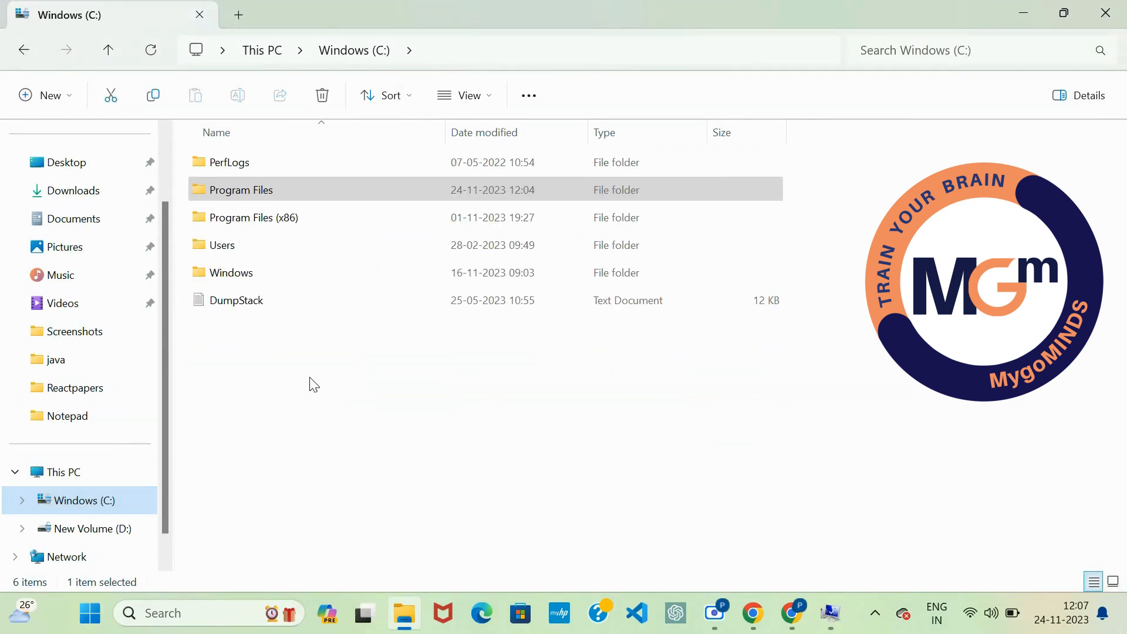
pyautogui.doubleClick(305, 188)
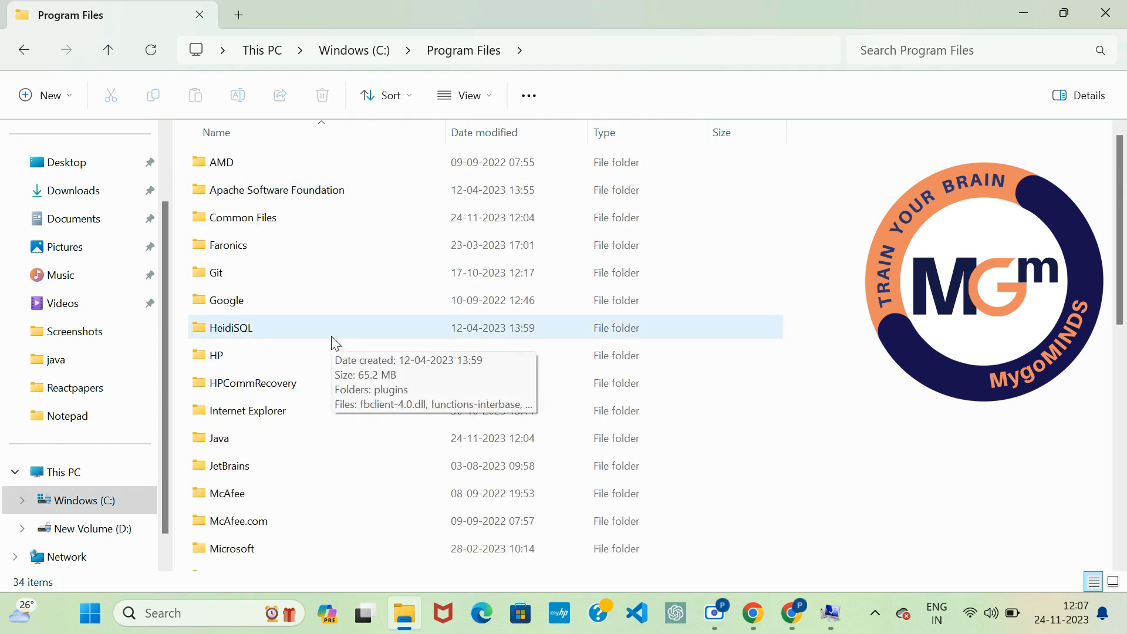
pyautogui.doubleClick(334, 217)
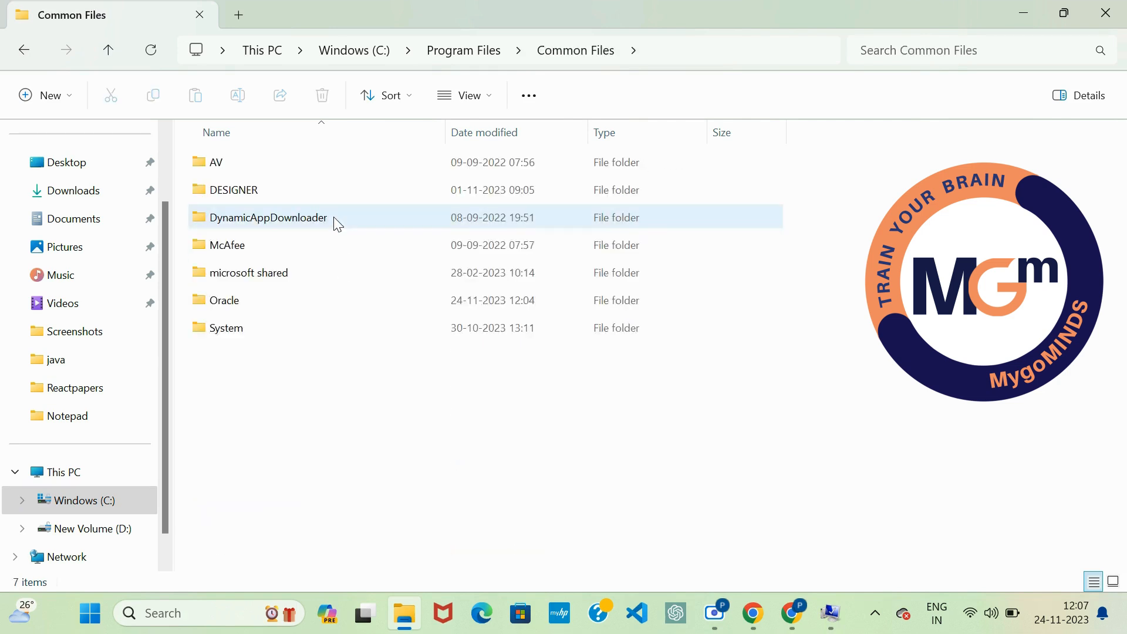
pyautogui.doubleClick(336, 302)
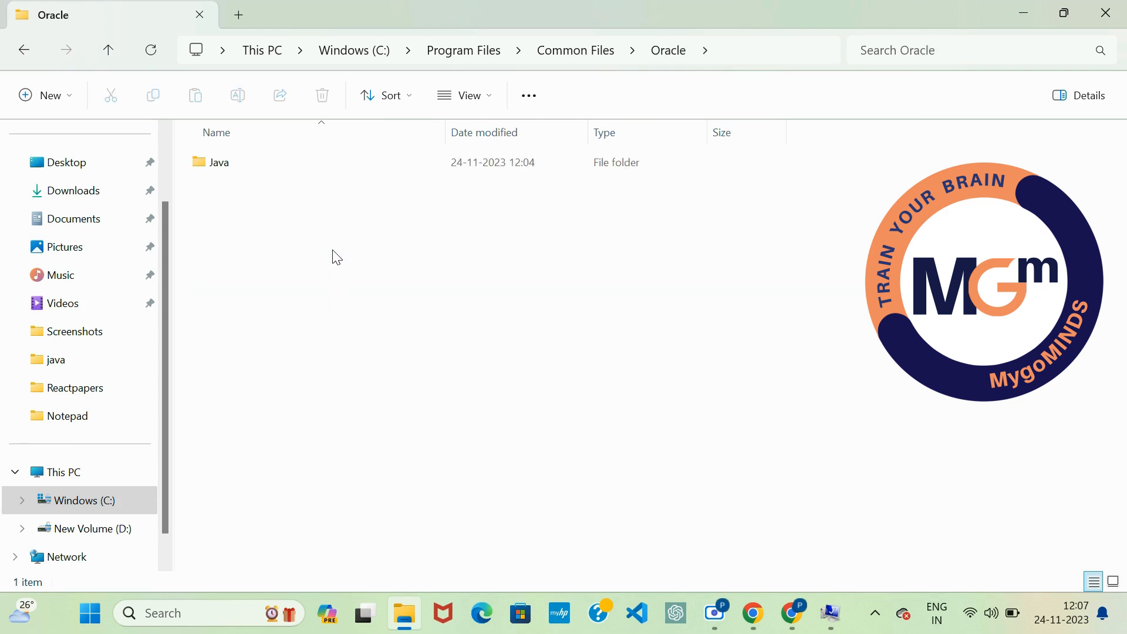
pyautogui.doubleClick(304, 170)
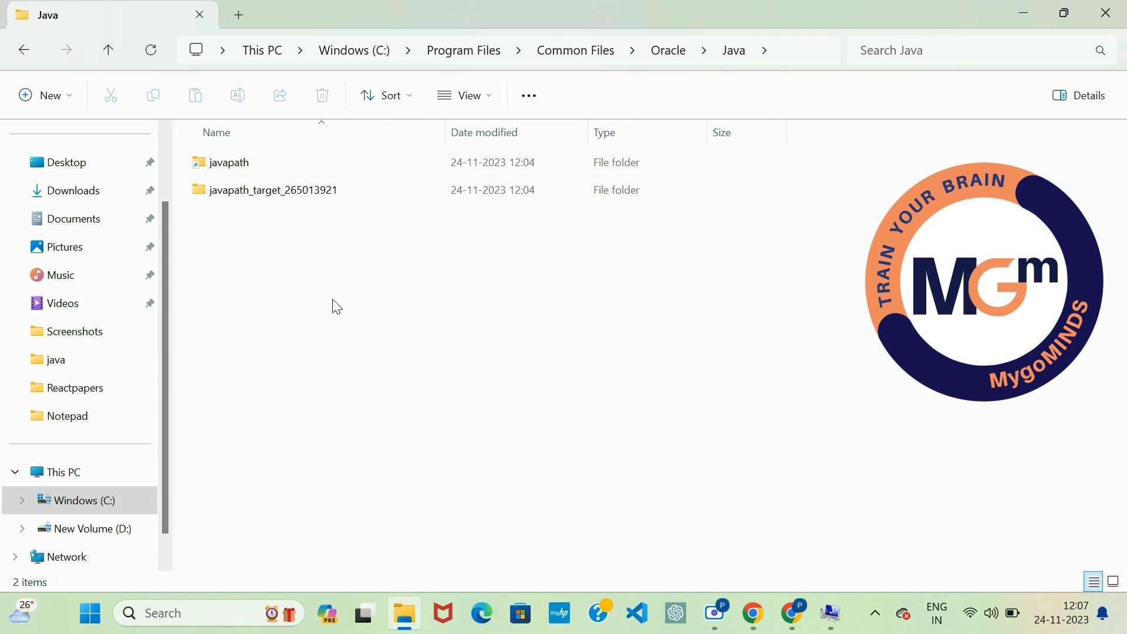
pyautogui.doubleClick(346, 163)
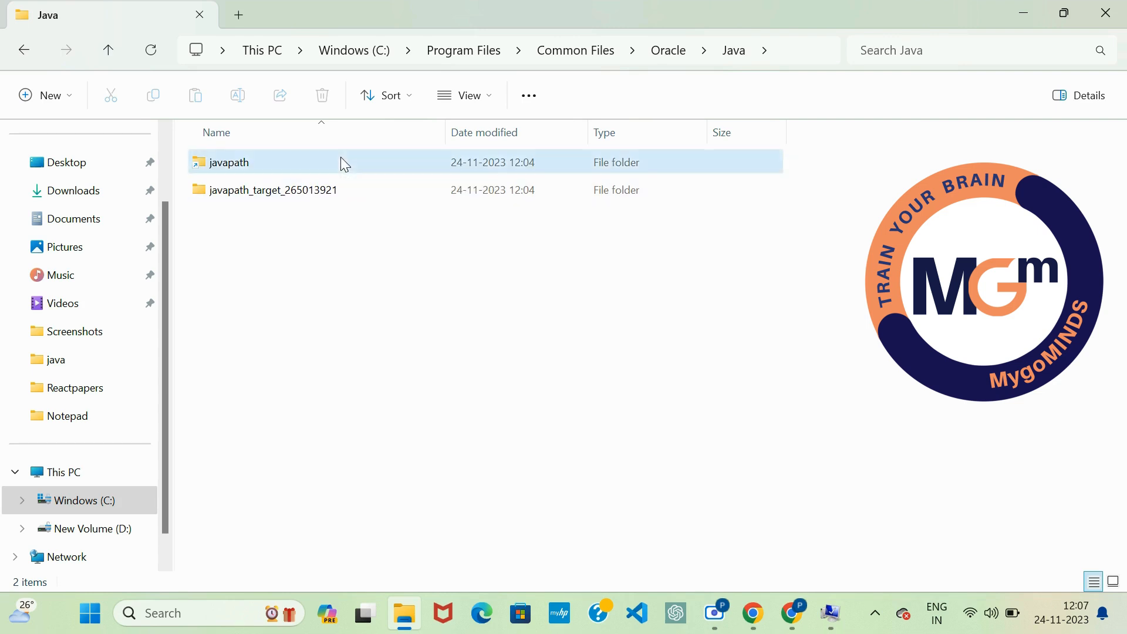
# Step: Copy the javapath folder's full path, C:\Program Files\Common Files\Oracle\Java\javapath
pyautogui.click(819, 50)
pyautogui.press('super+c')
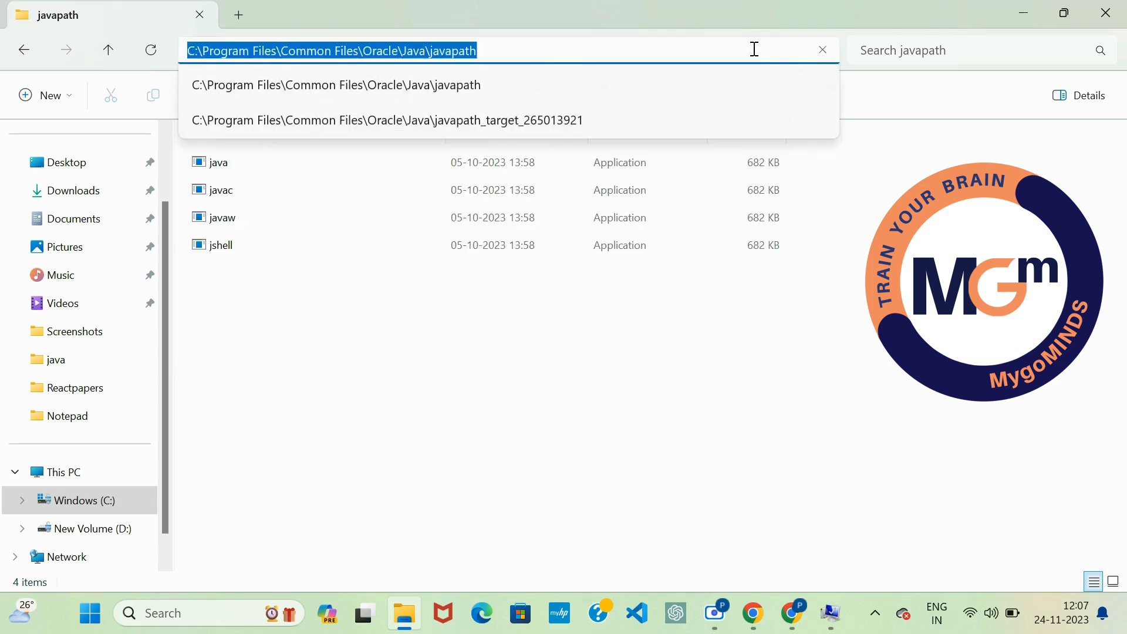
pyautogui.rightClick(760, 54)
pyautogui.click(787, 99)
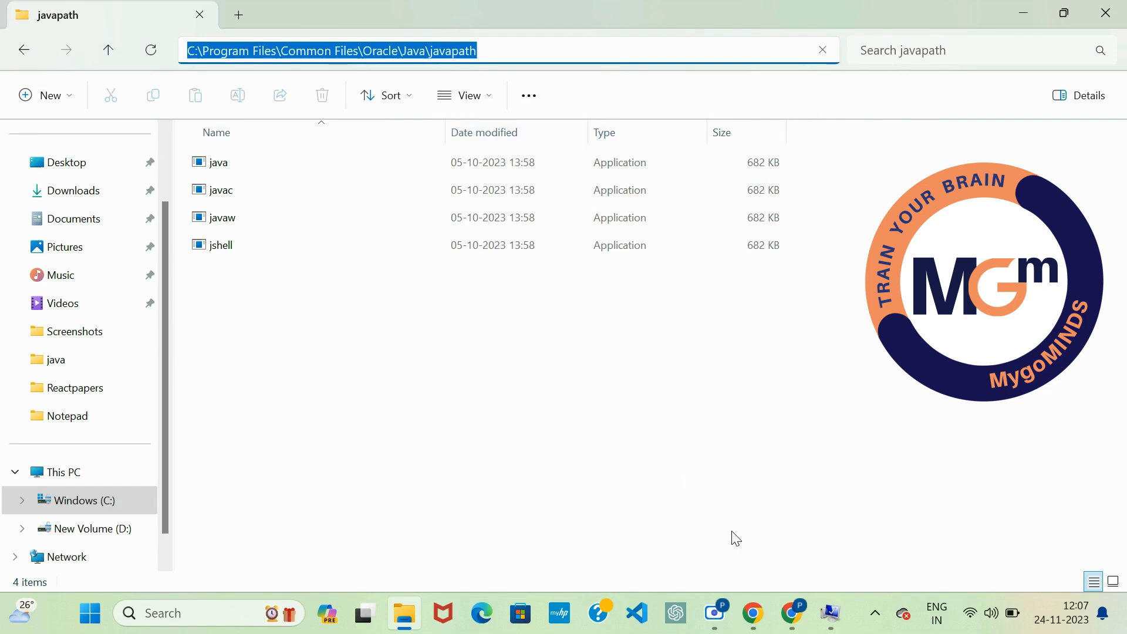
# Step: Add C:\Program Files\Common Files\Oracle\Java\javapath as a new entry in the system Path variable and save the environment variables
pyautogui.click(830, 612)
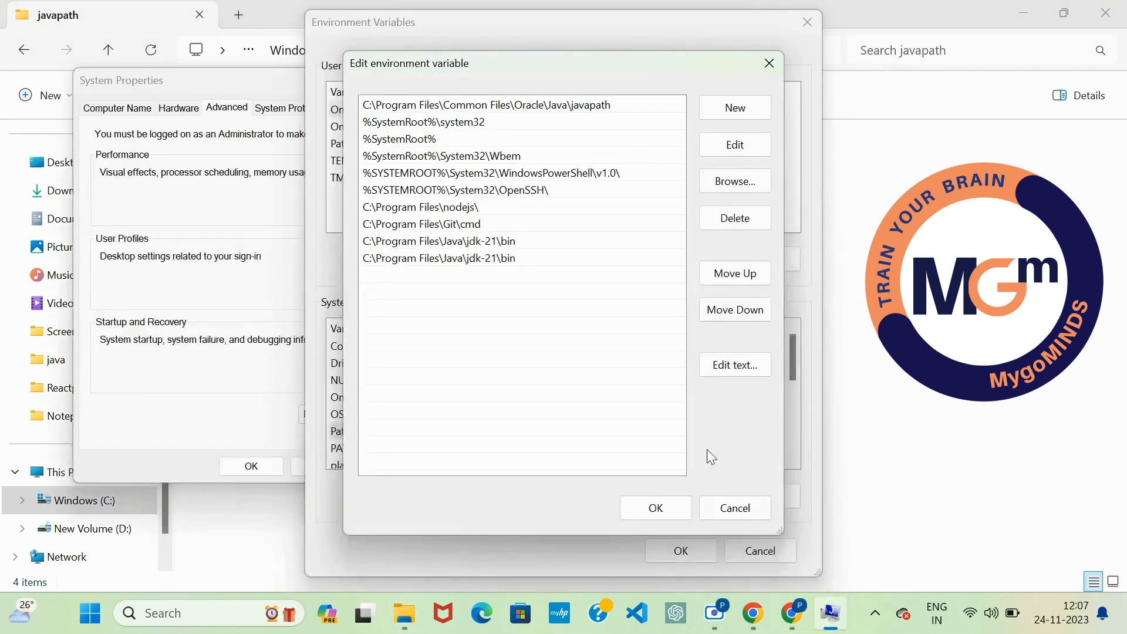
pyautogui.click(737, 100)
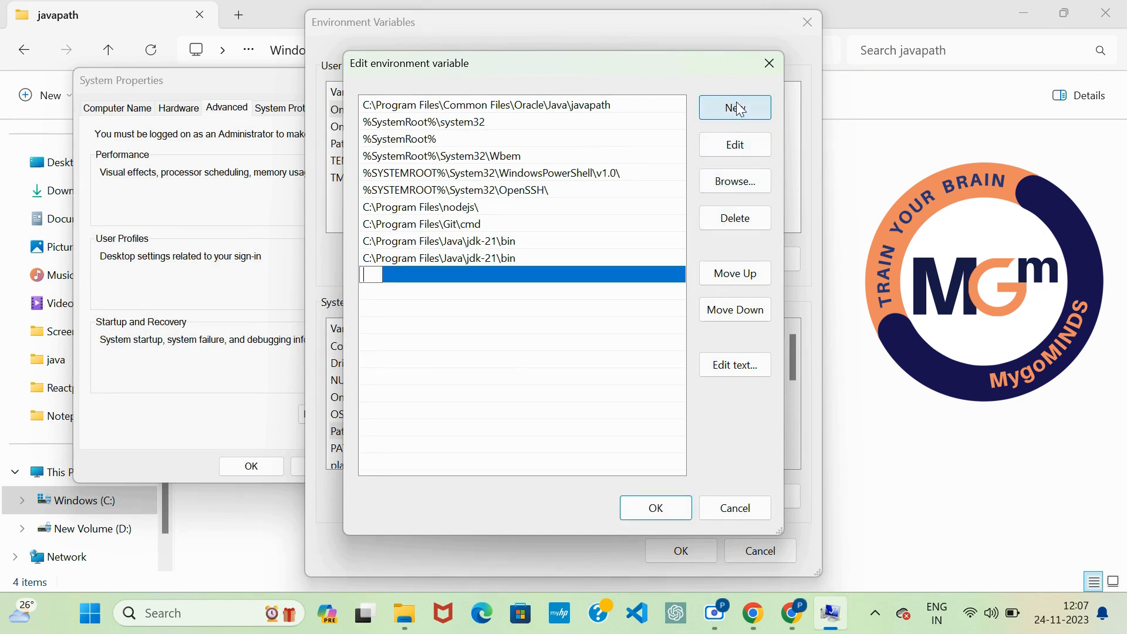
pyautogui.rightClick(374, 275)
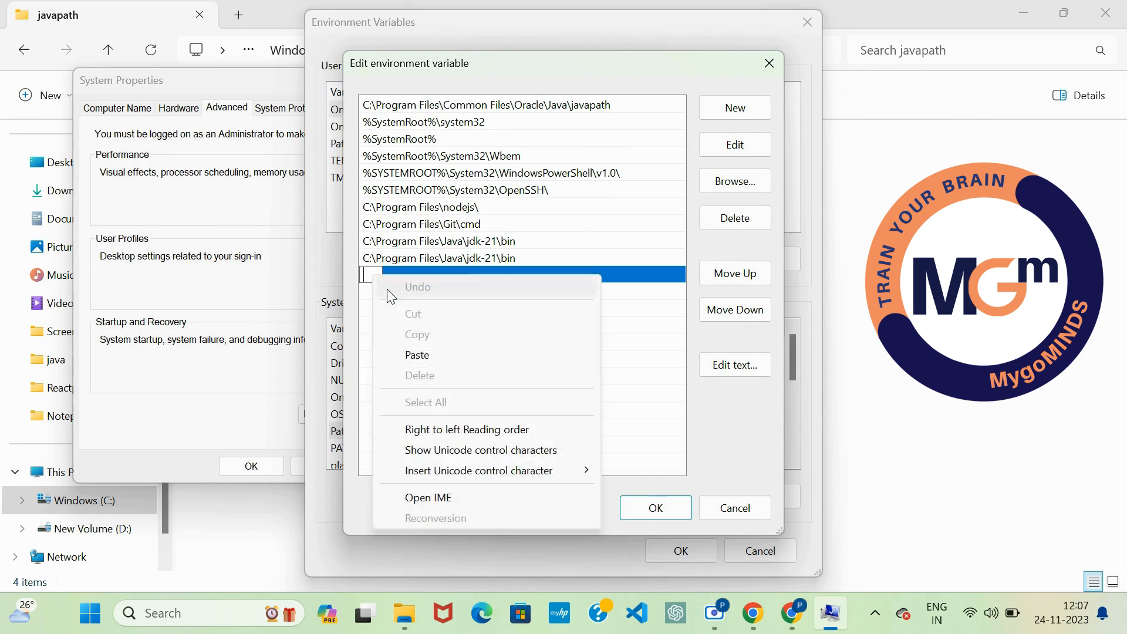
pyautogui.click(434, 354)
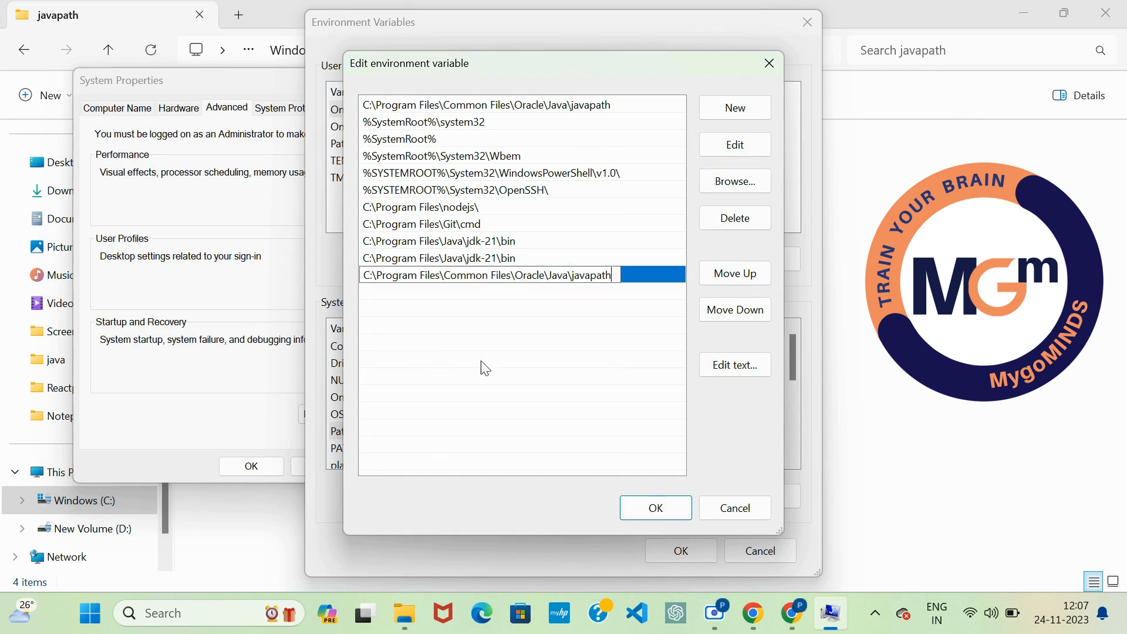
pyautogui.click(656, 510)
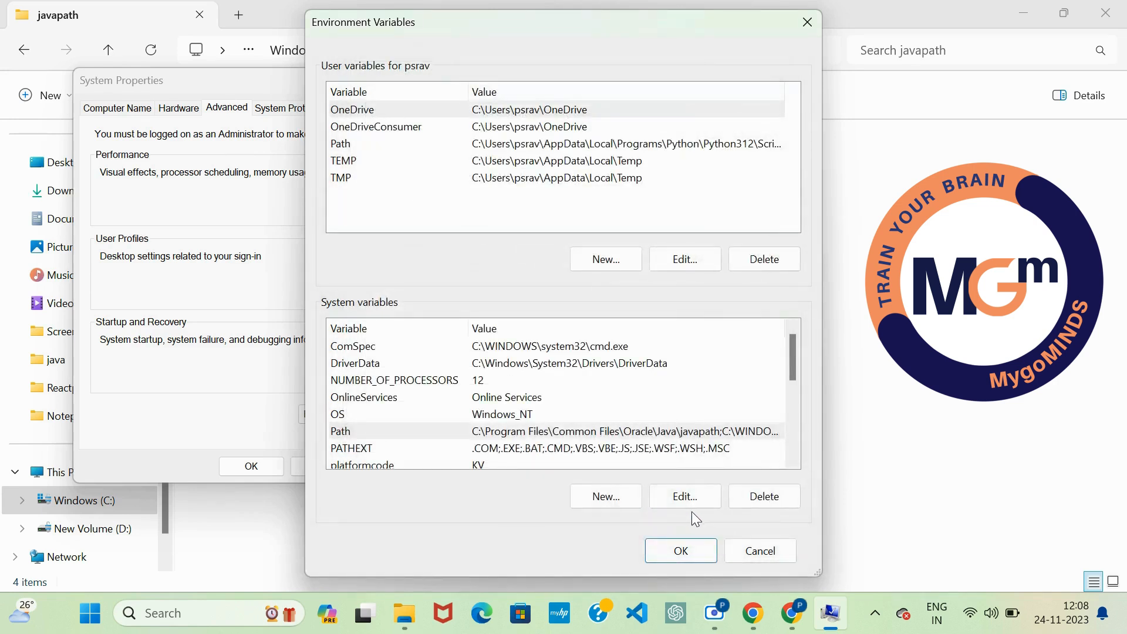
pyautogui.click(681, 550)
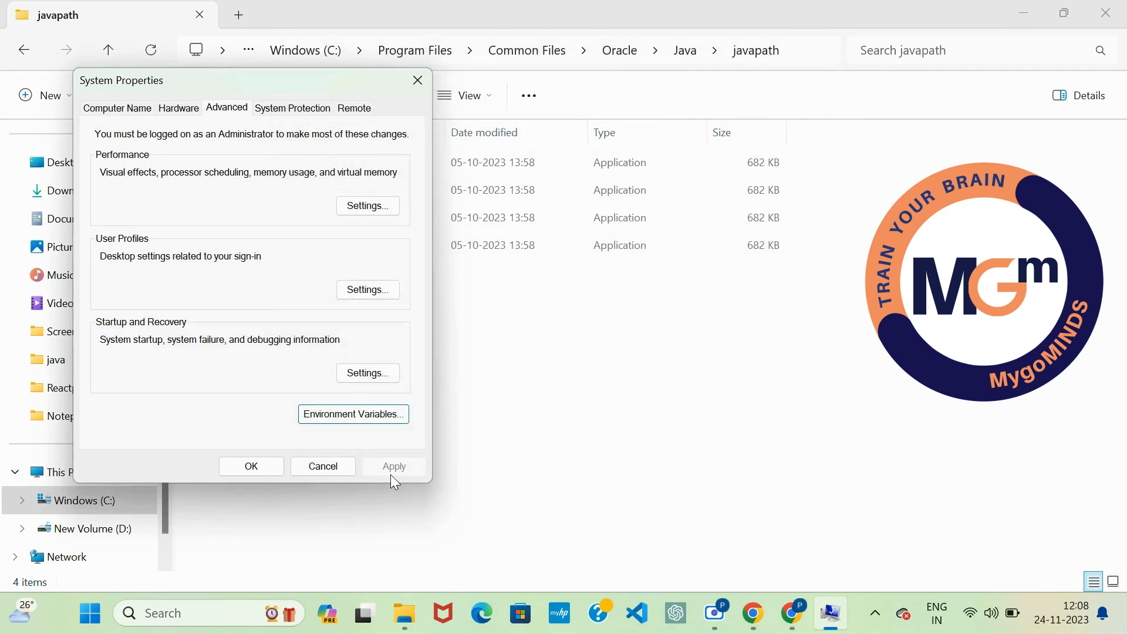
# Step: Reopen the Environment Variables dialog and start a new system variable named JAVA_HOME
pyautogui.click(359, 414)
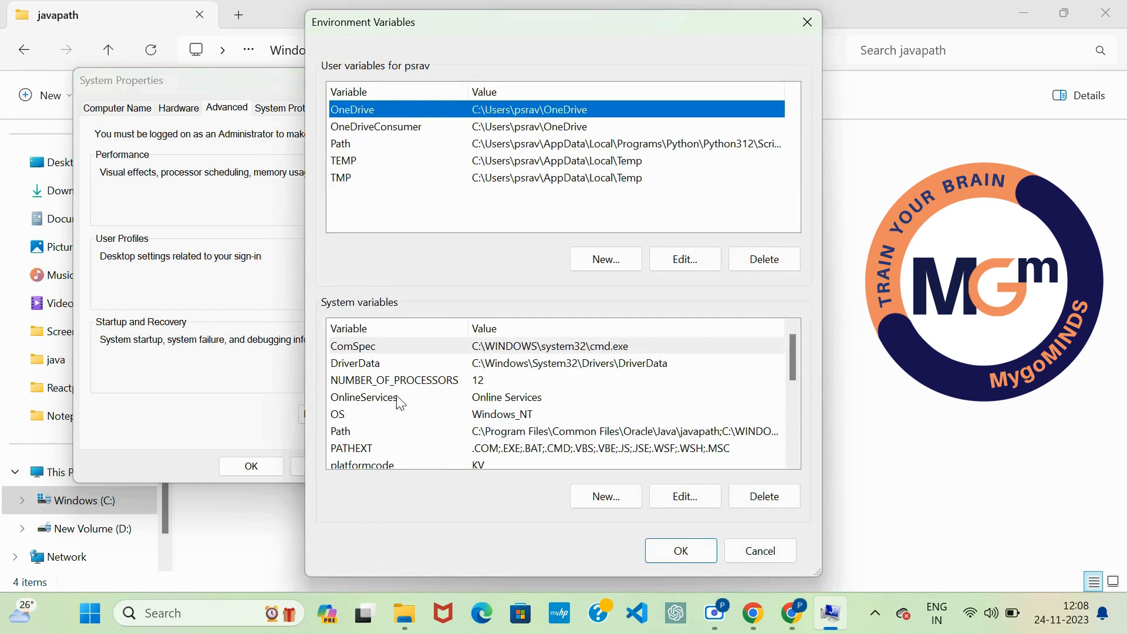
pyautogui.click(434, 432)
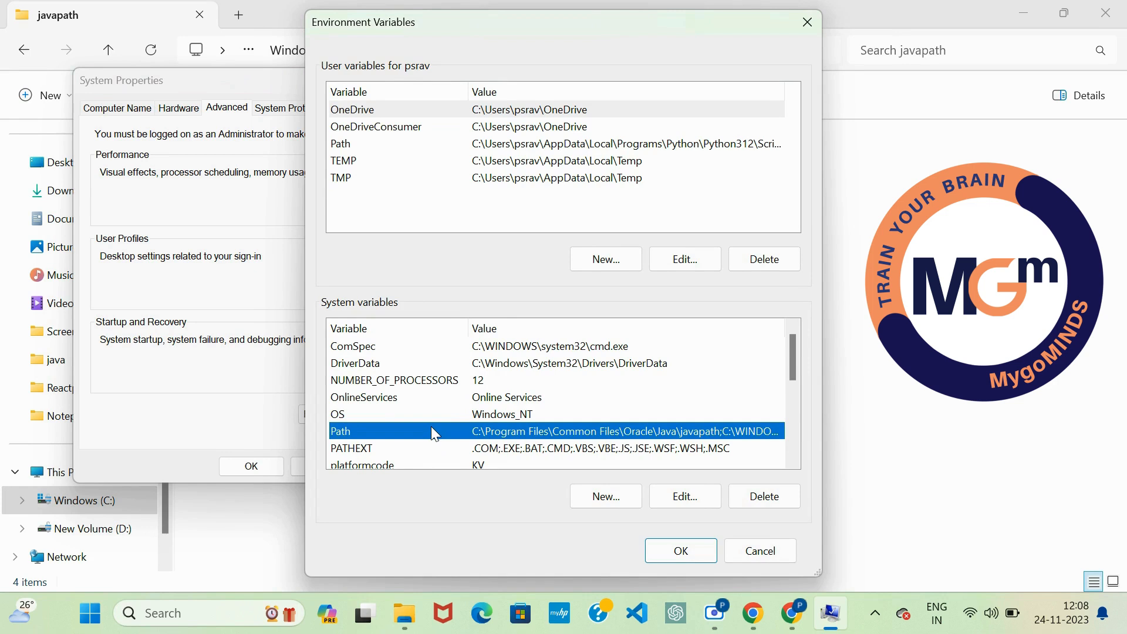
pyautogui.click(598, 500)
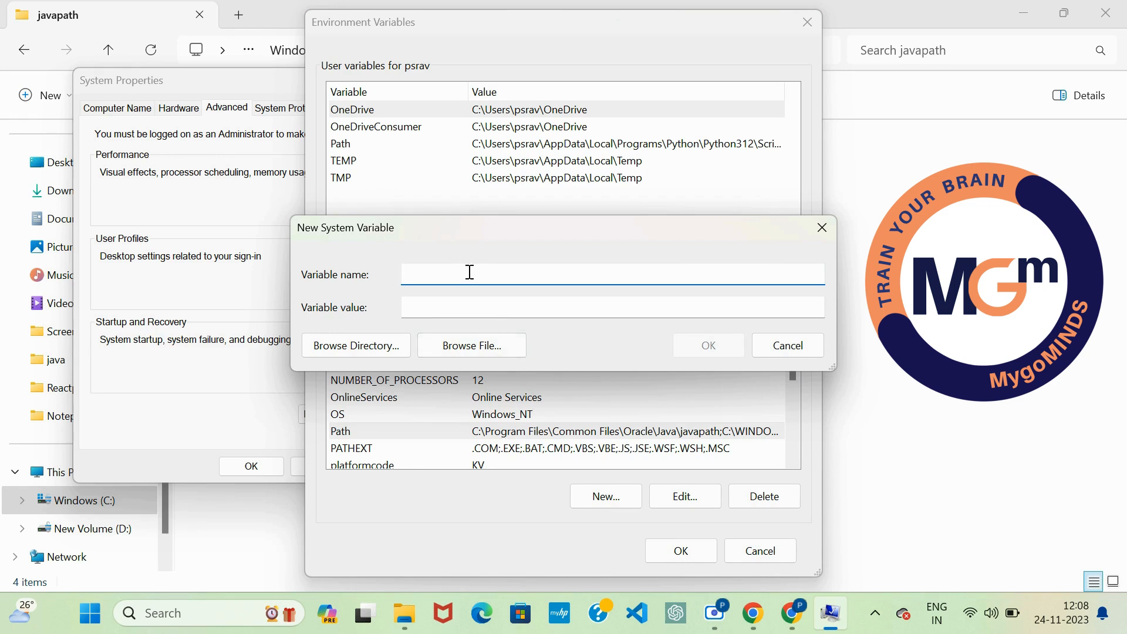
pyautogui.write('JAVA_HOME')
# Step: Switch to File Explorer and browse to the folder C:\Program Files\Java\jdk-21
pyautogui.moveTo(411, 618)
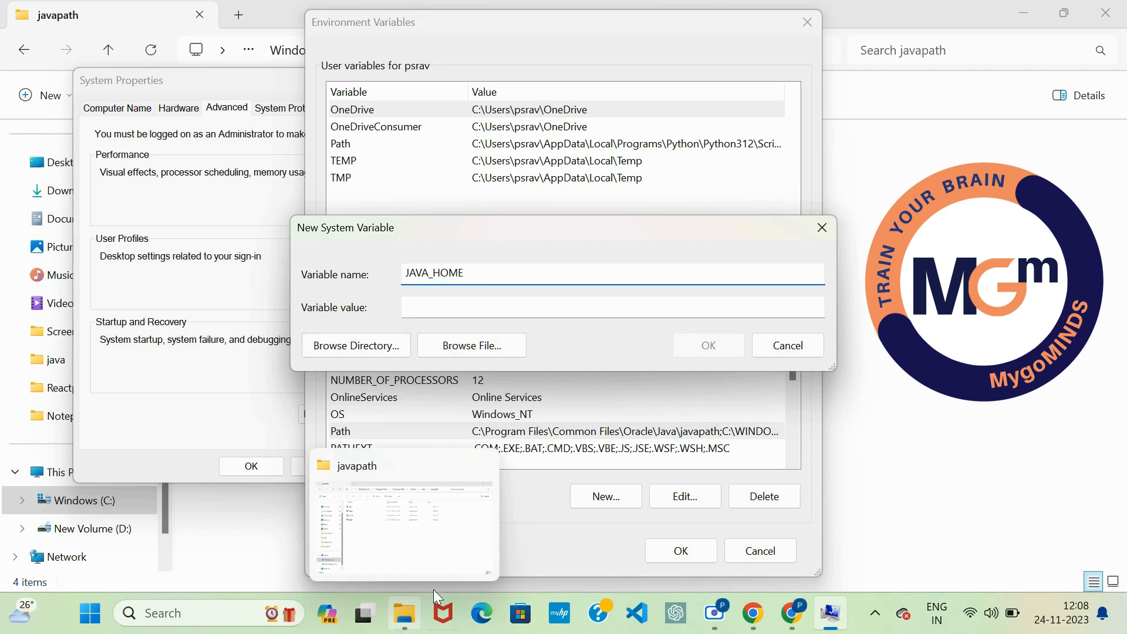
pyautogui.click(411, 618)
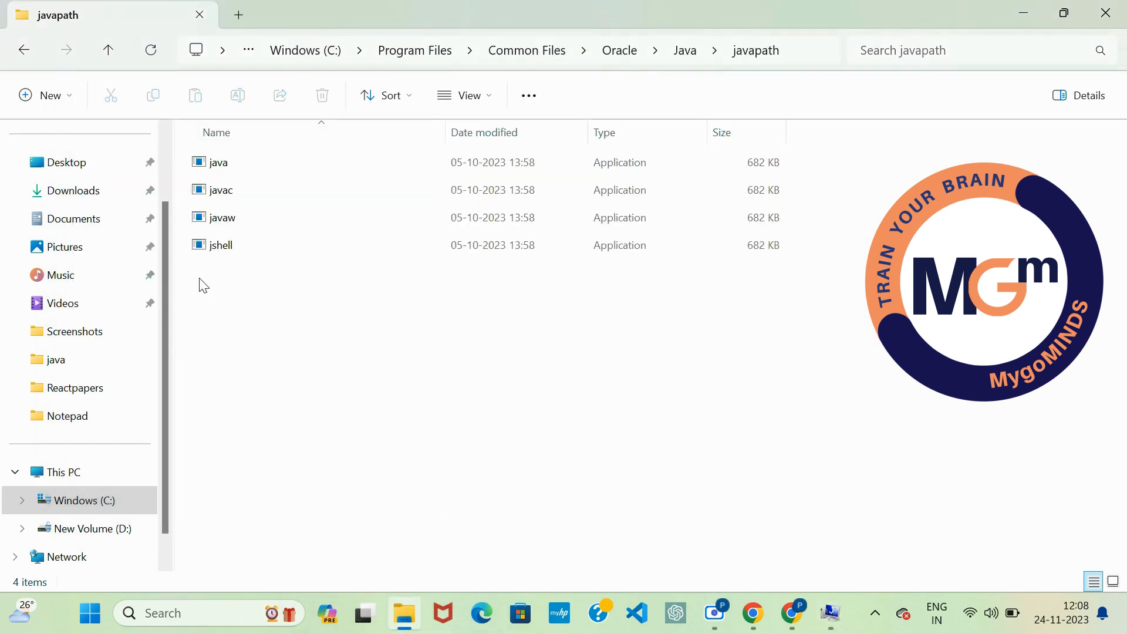
pyautogui.click(85, 501)
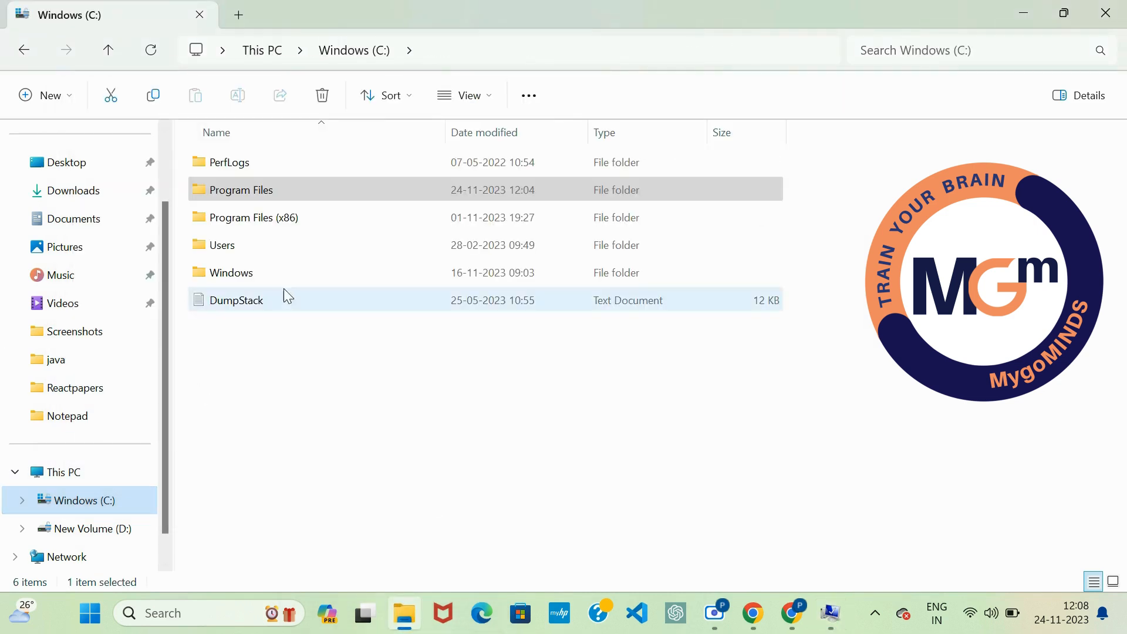
pyautogui.click(303, 189)
pyautogui.doubleClick(305, 194)
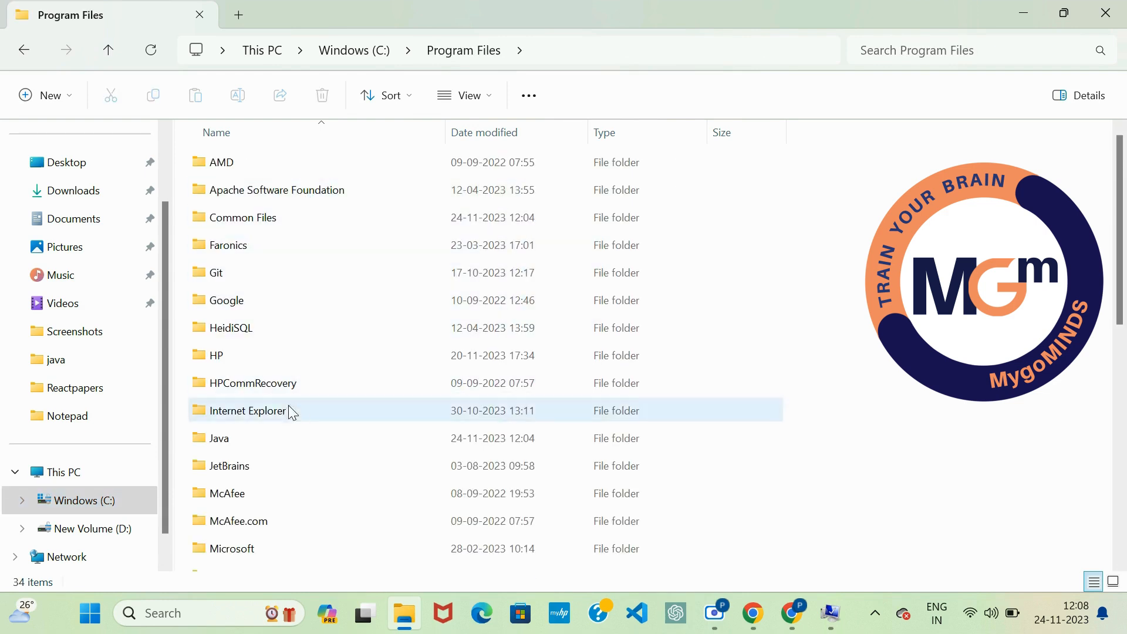
pyautogui.doubleClick(259, 449)
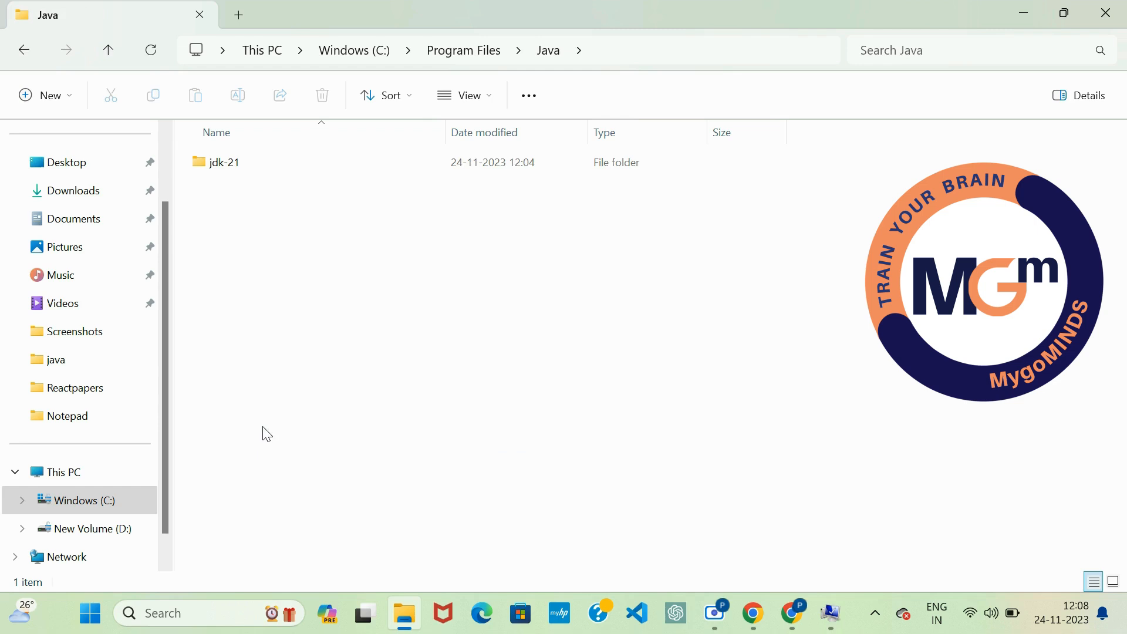
pyautogui.doubleClick(295, 157)
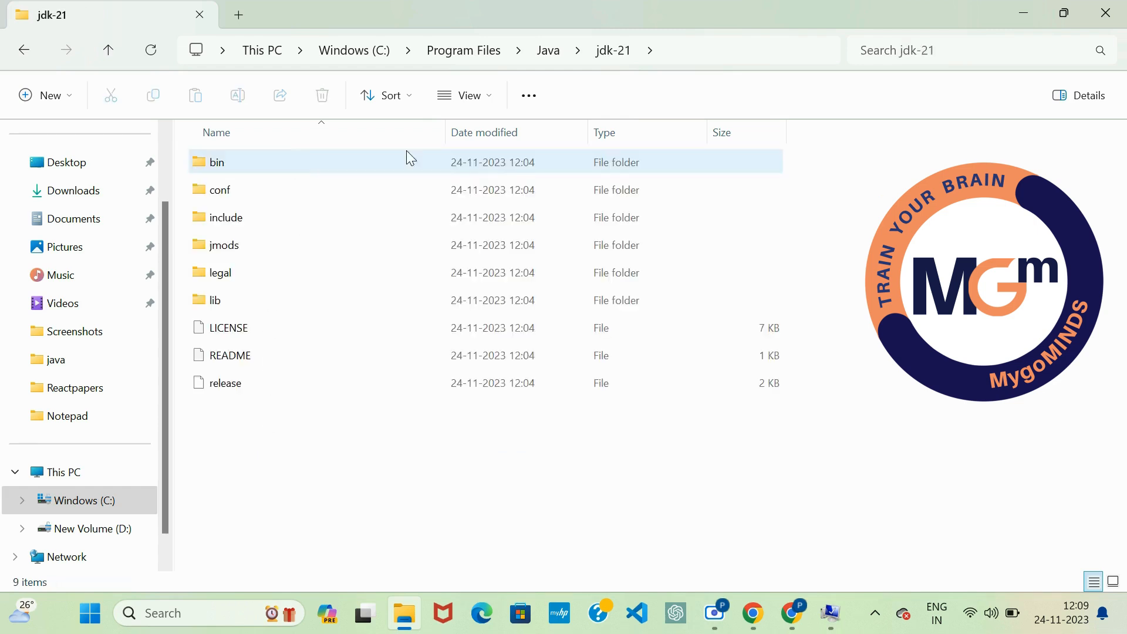
# Step: Copy the jdk-21 folder's full path, C:\Program Files\Java\jdk-21
pyautogui.click(692, 47)
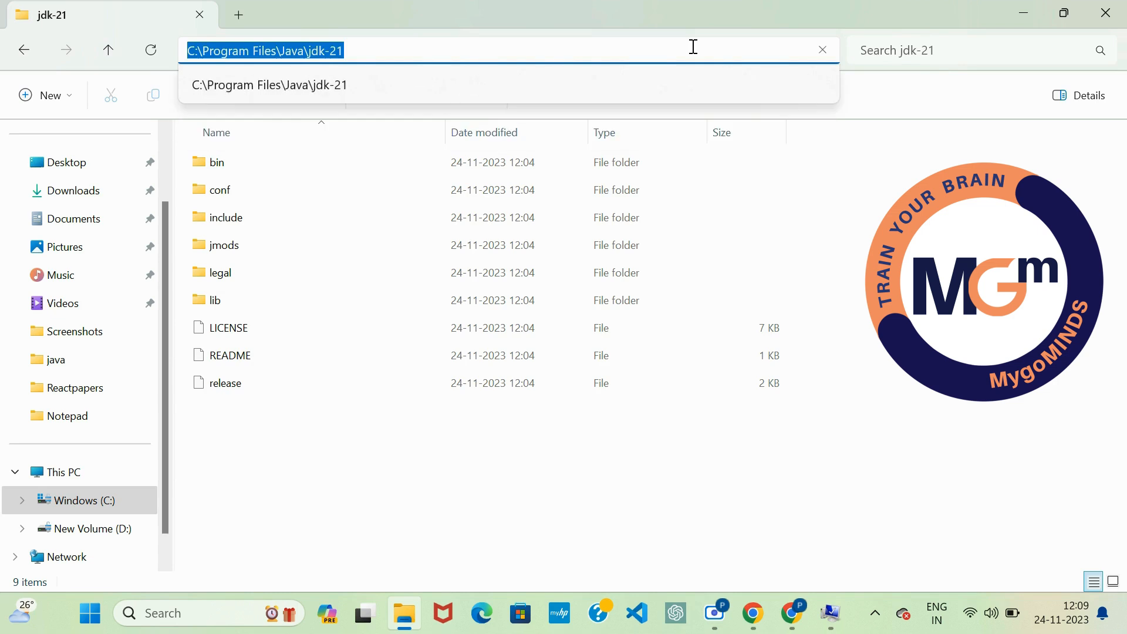
pyautogui.rightClick(694, 47)
pyautogui.click(717, 93)
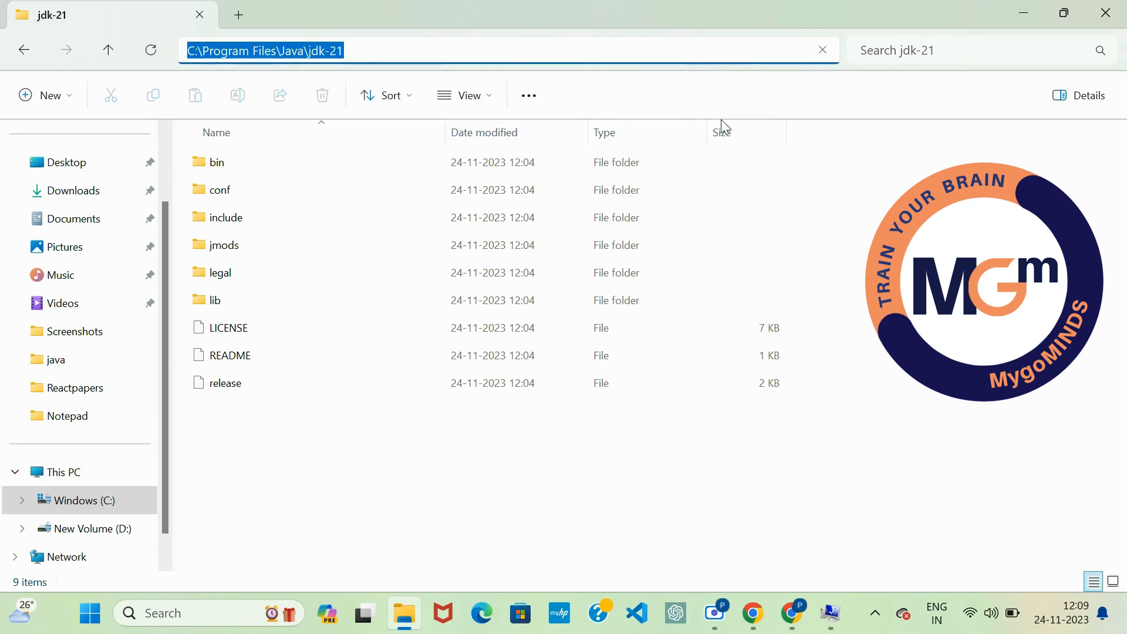
# Step: Give JAVA_HOME the value C:\Program Files\Java\jdk-21, save the system variables, and close System Properties and File Explorer
pyautogui.click(834, 620)
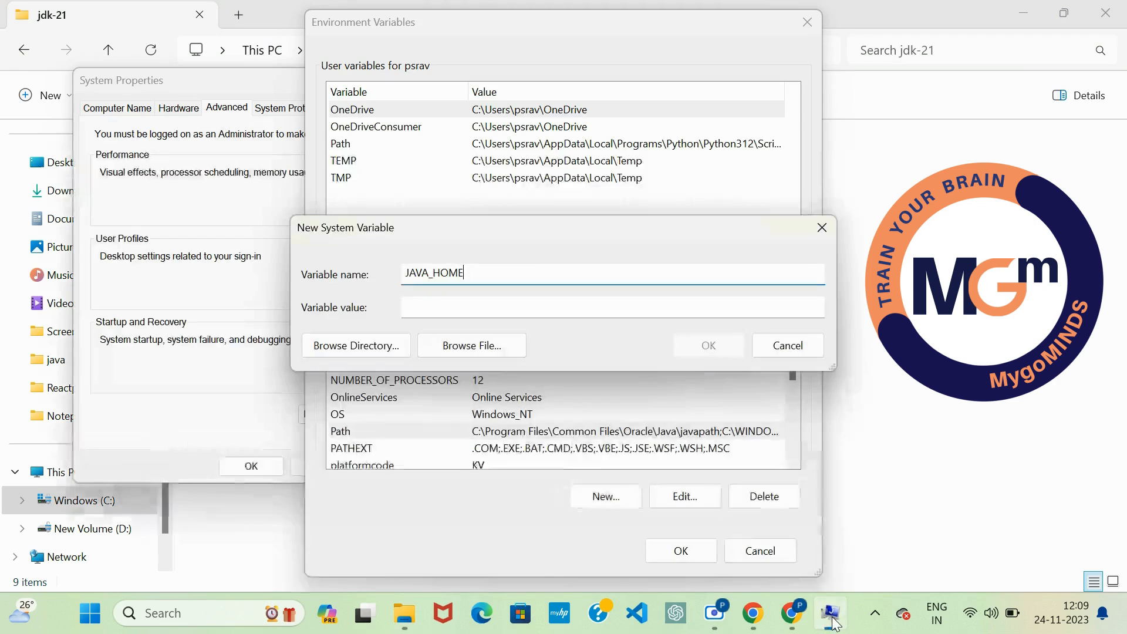
pyautogui.click(472, 306)
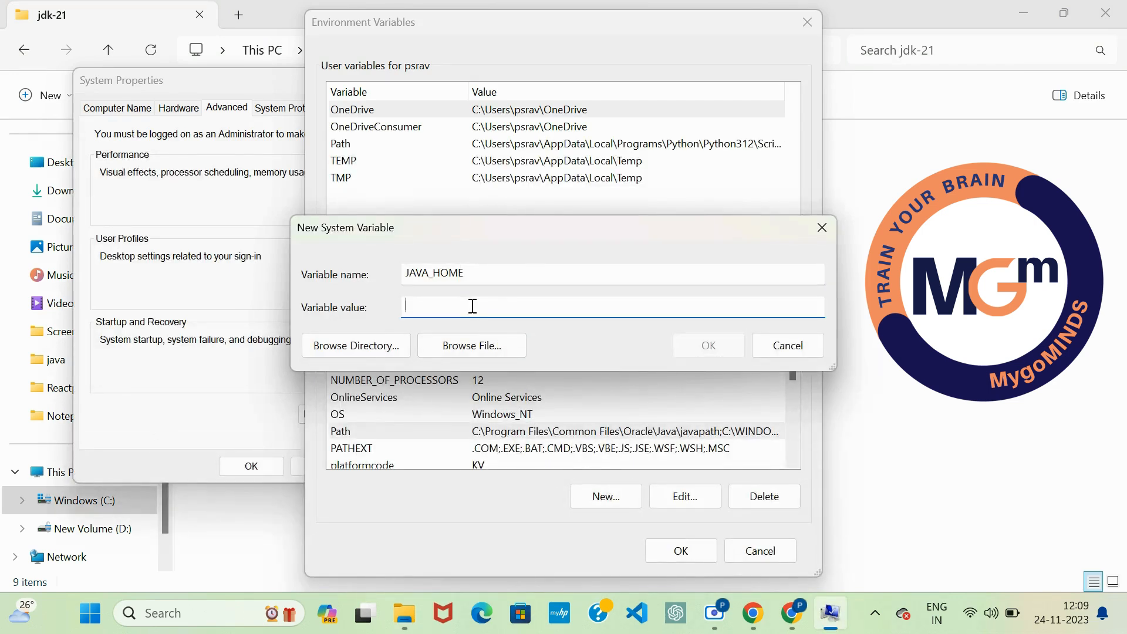
pyautogui.rightClick(491, 306)
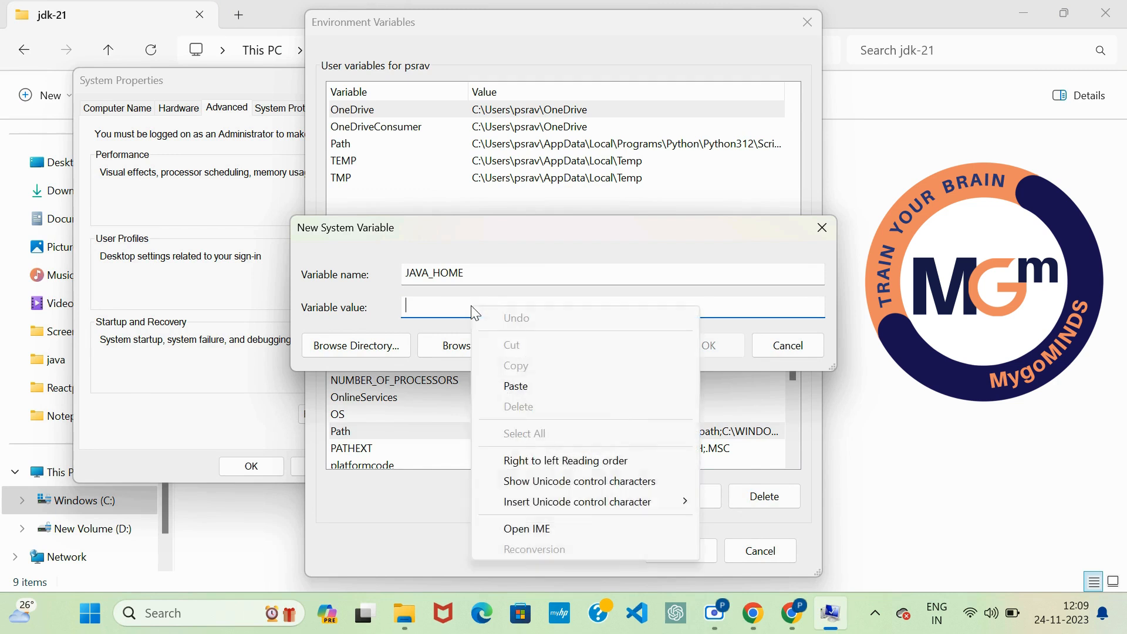
pyautogui.click(521, 383)
pyautogui.click(737, 349)
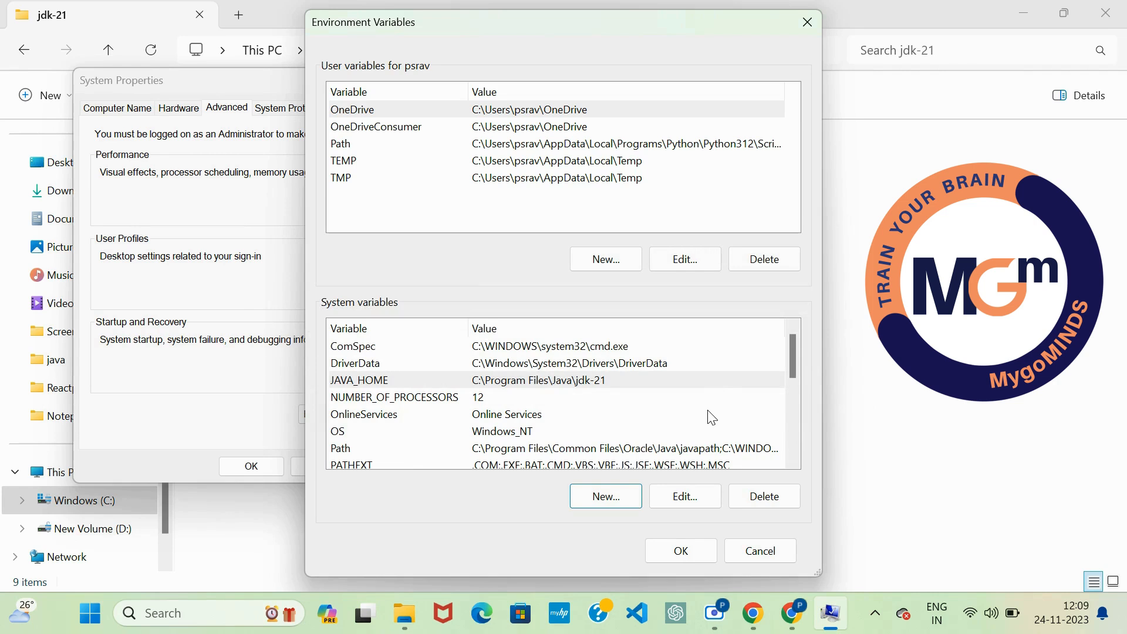
pyautogui.click(688, 553)
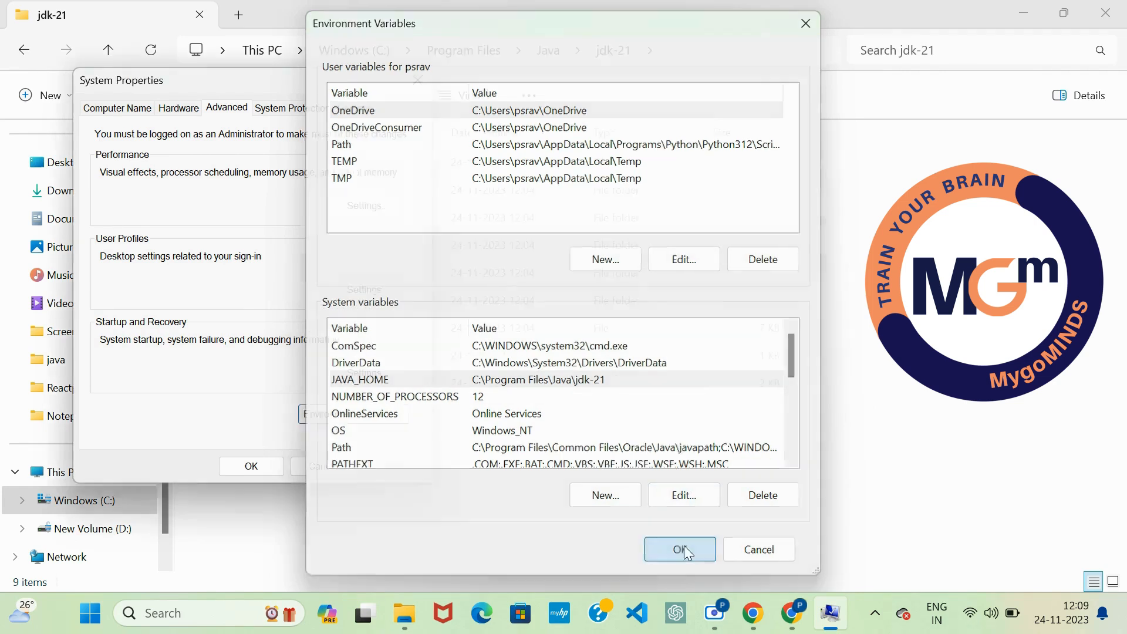
pyautogui.click(233, 470)
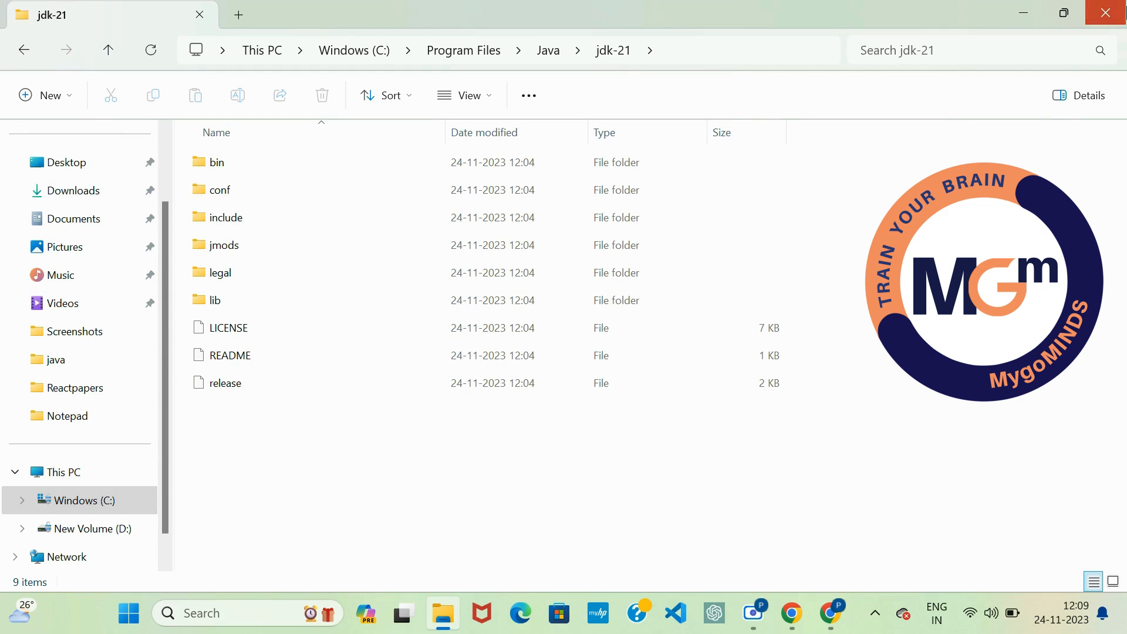
pyautogui.click(1106, 13)
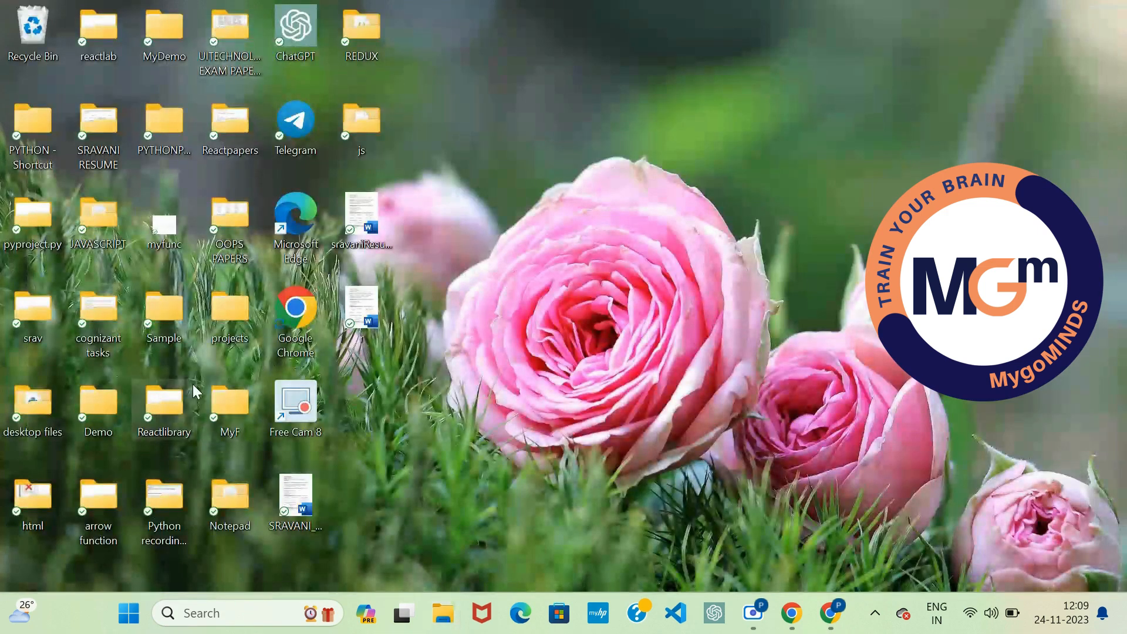
# Step: Reopen the system environment variables, review JAVA_HOME and the entries of the system Path variable, and close the dialogs
pyautogui.press('super')
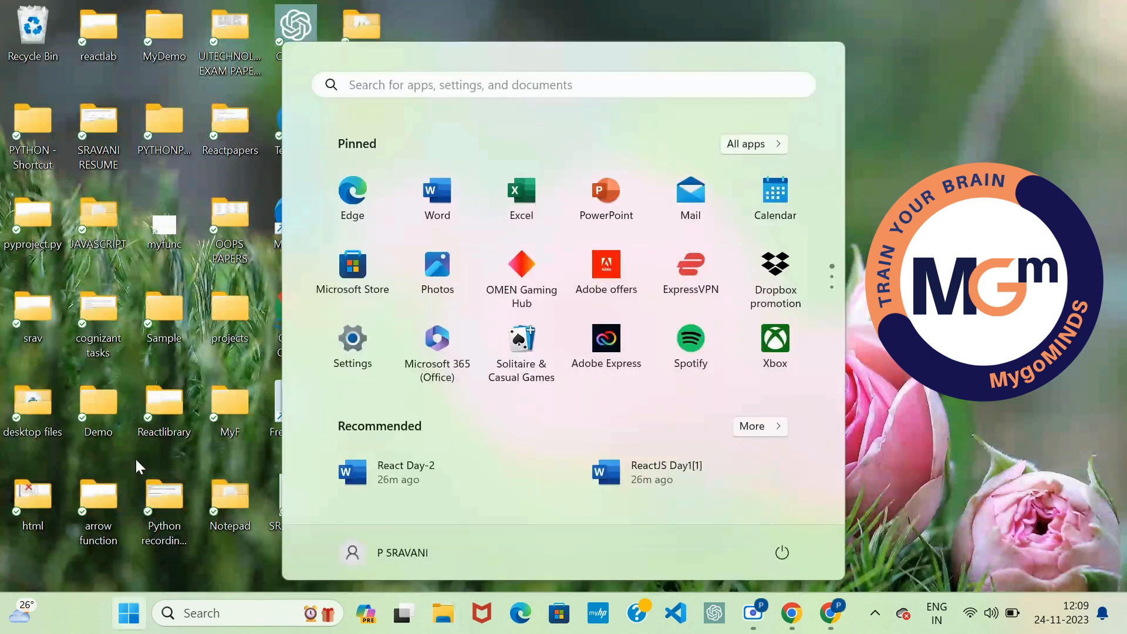
pyautogui.write('EN')
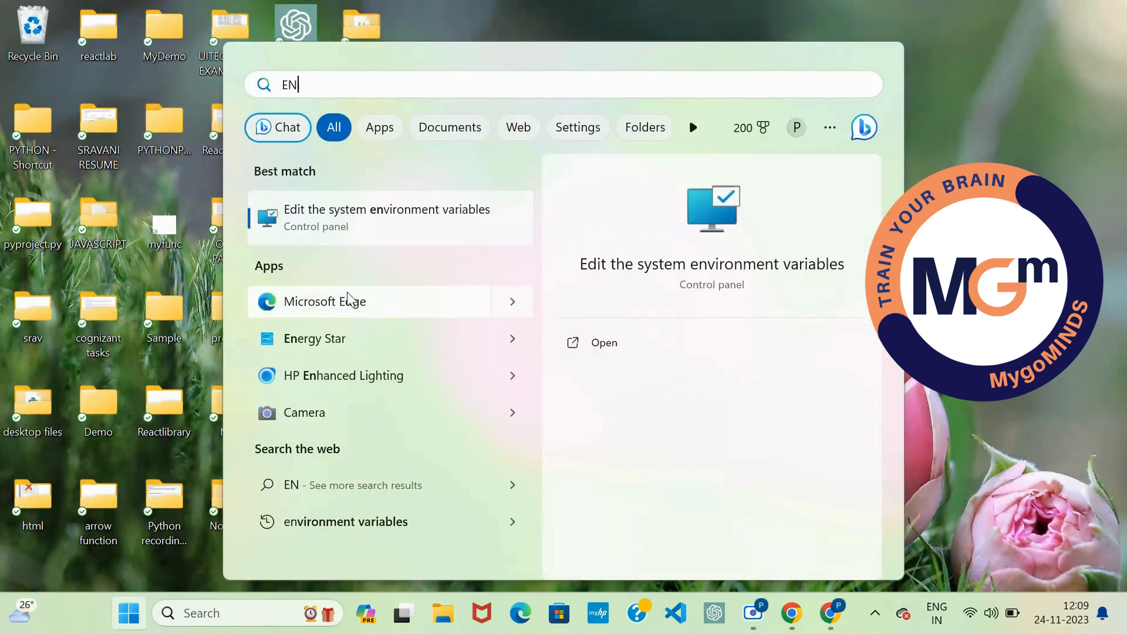
pyautogui.click(377, 226)
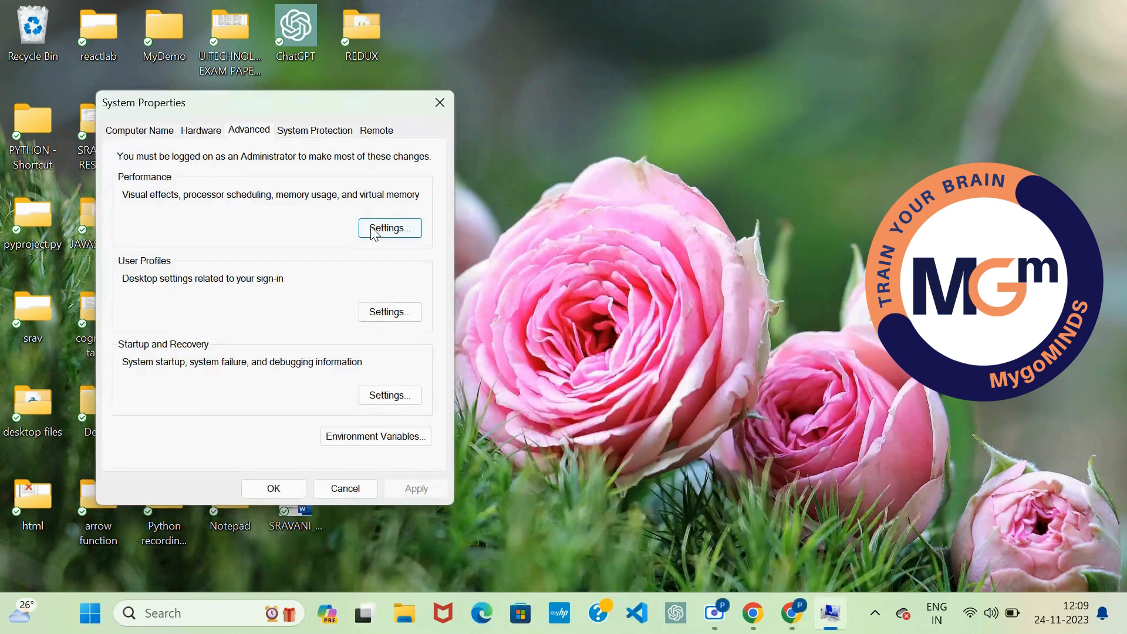
pyautogui.click(368, 441)
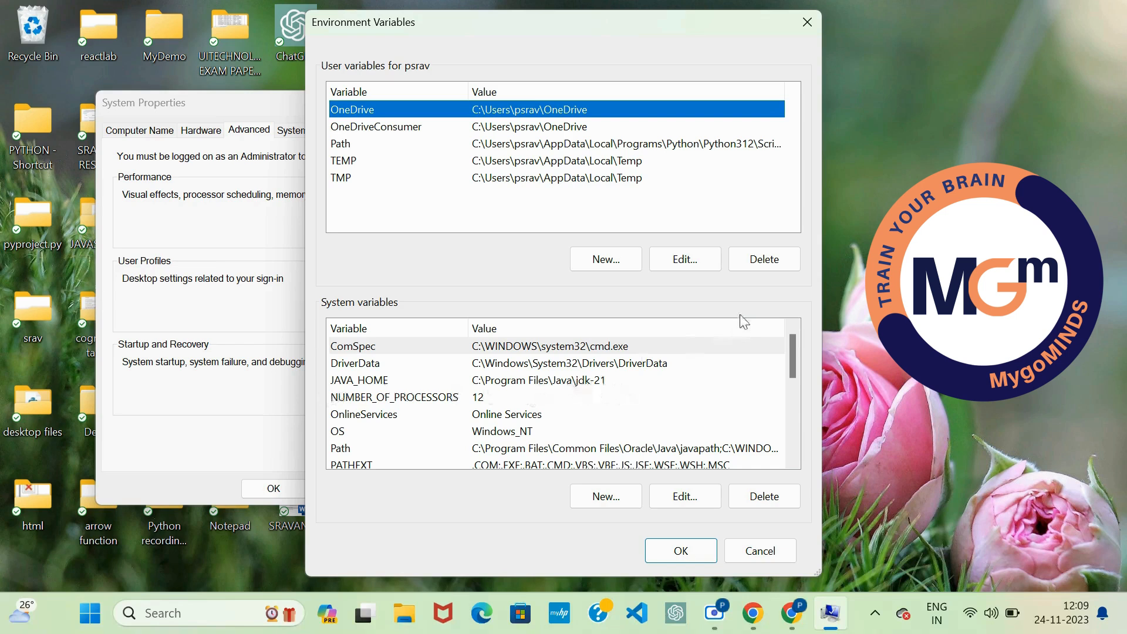
pyautogui.moveTo(794, 338); pyautogui.dragTo(795, 347)
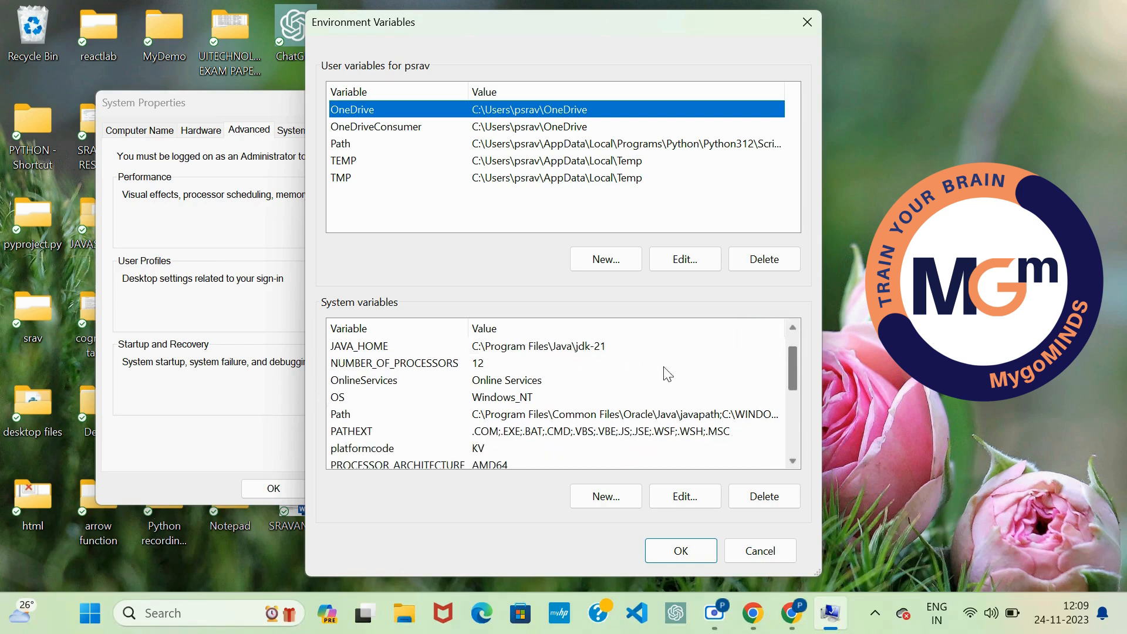
pyautogui.doubleClick(570, 413)
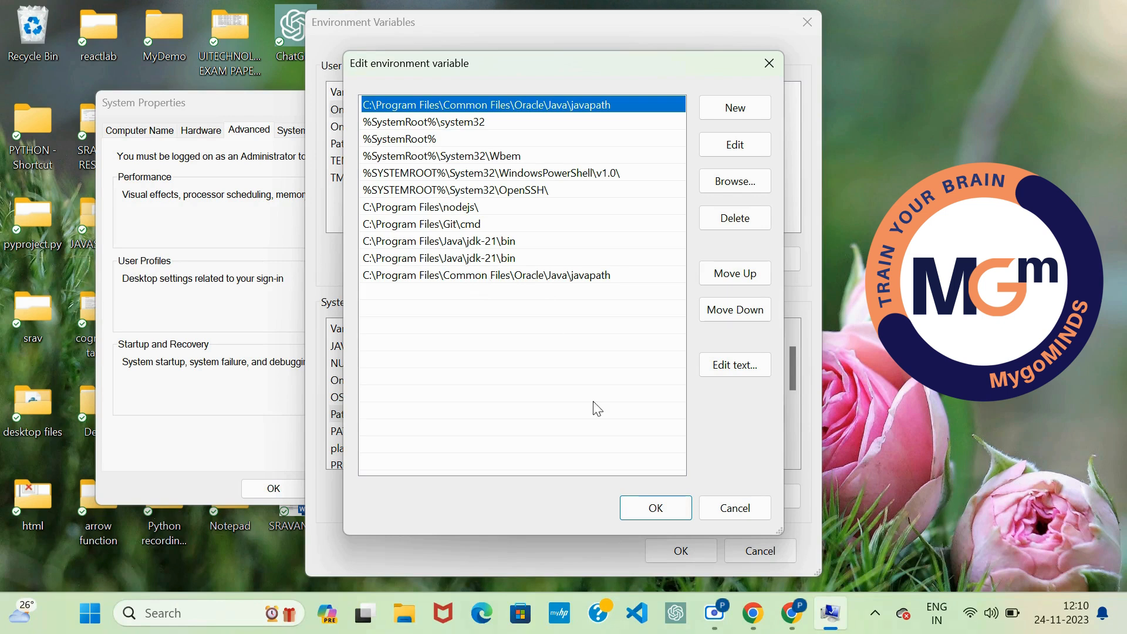
pyautogui.click(655, 509)
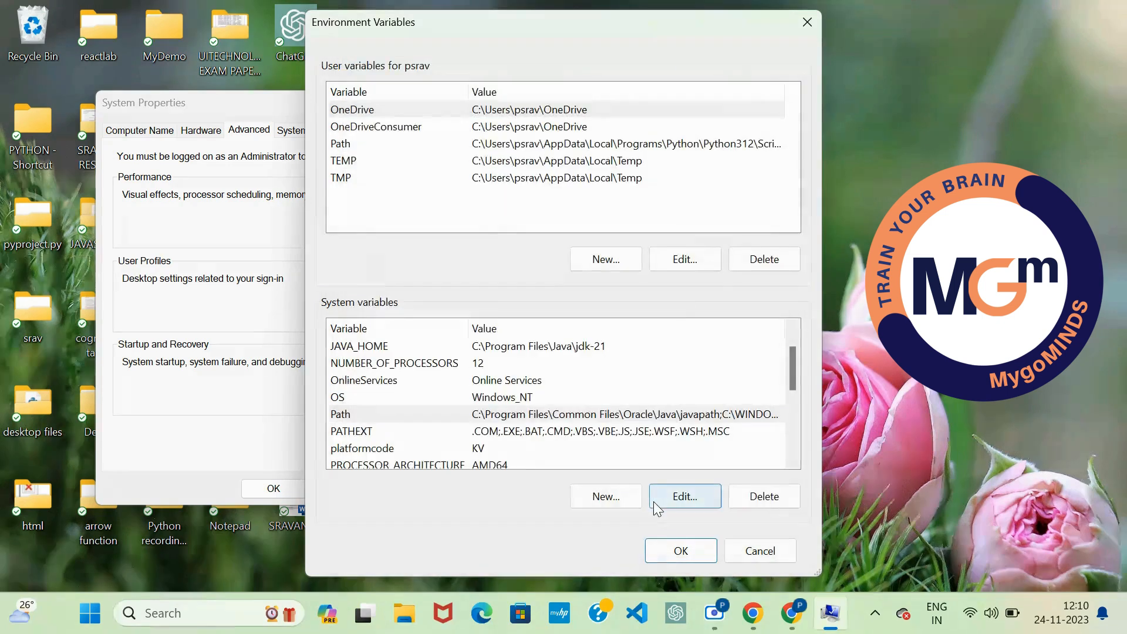
pyautogui.click(675, 540)
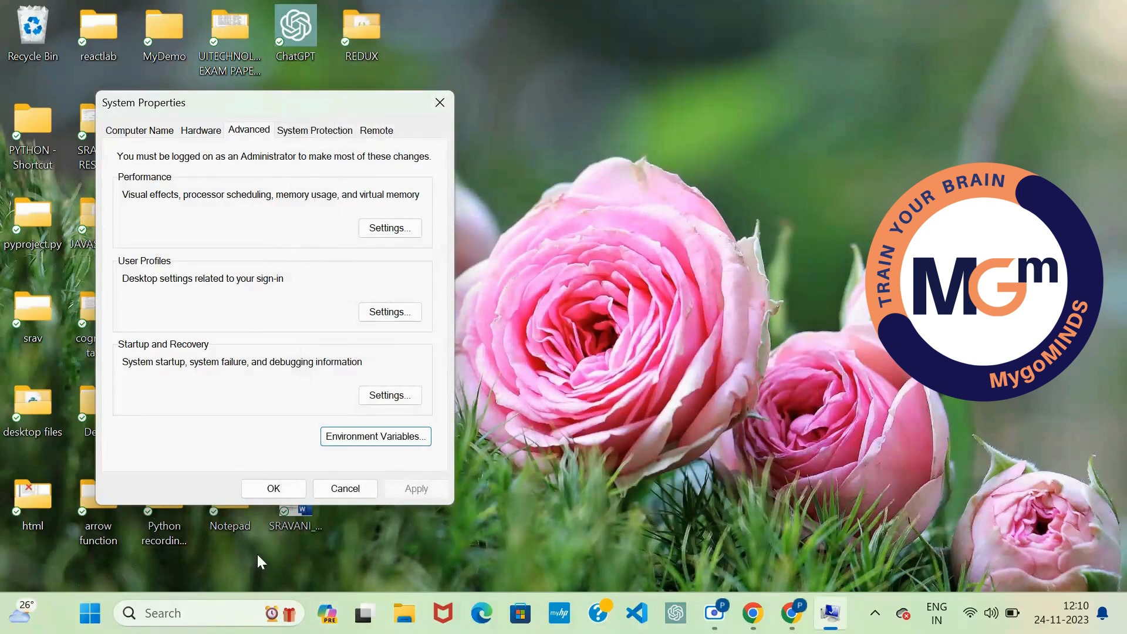
pyautogui.click(285, 487)
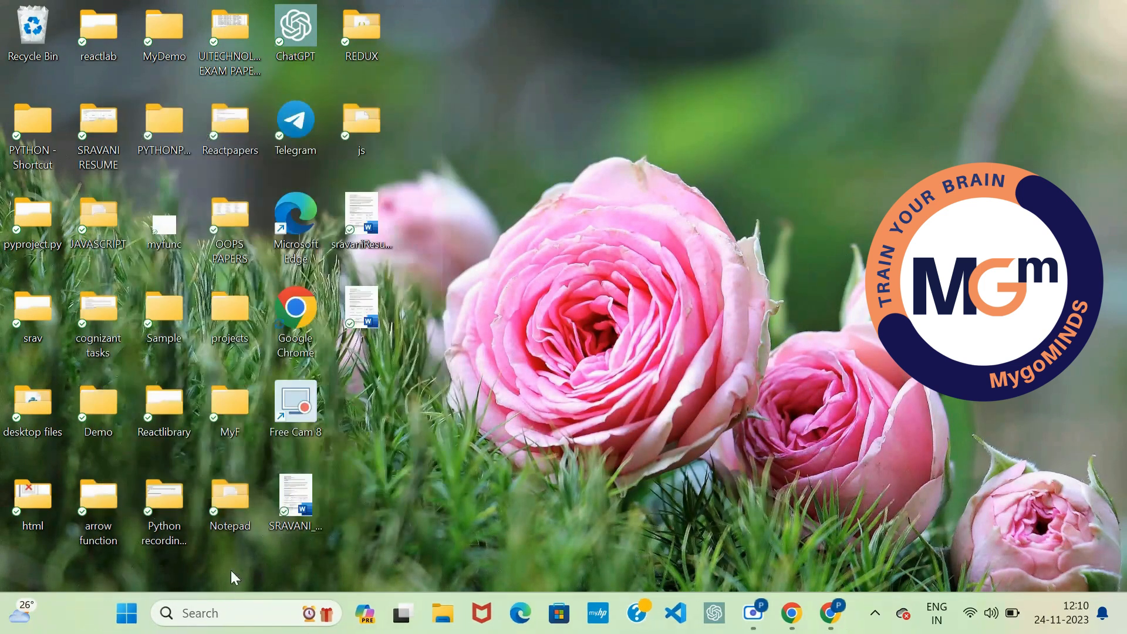
# Step: Search Windows for CMD and open Command Prompt
pyautogui.click(222, 611)
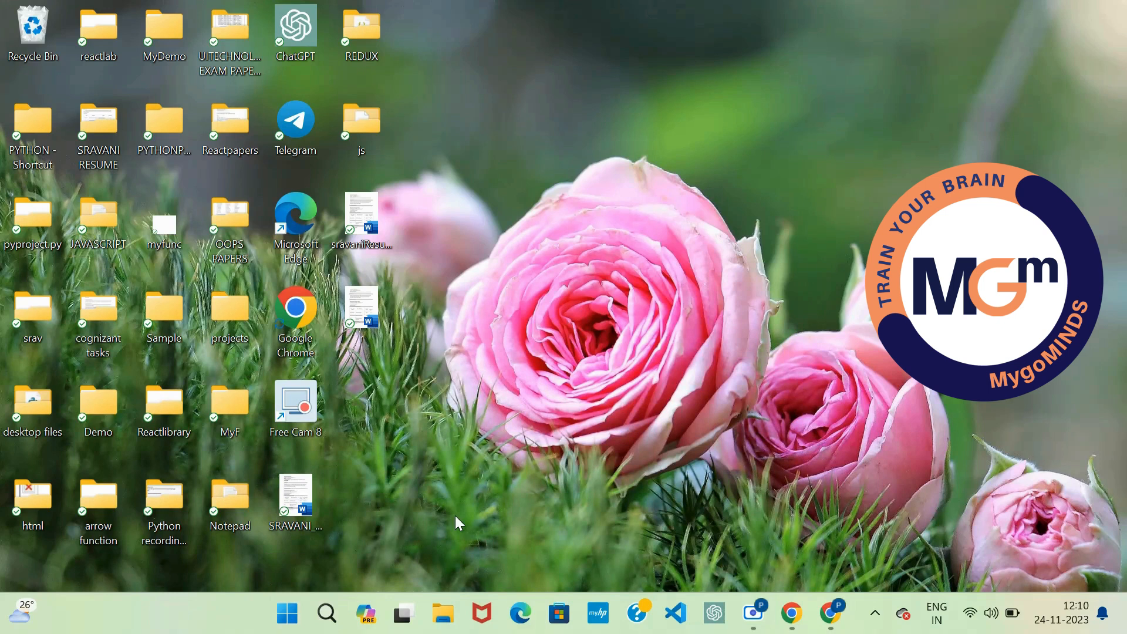
pyautogui.click(290, 621)
pyautogui.write('CMDC')
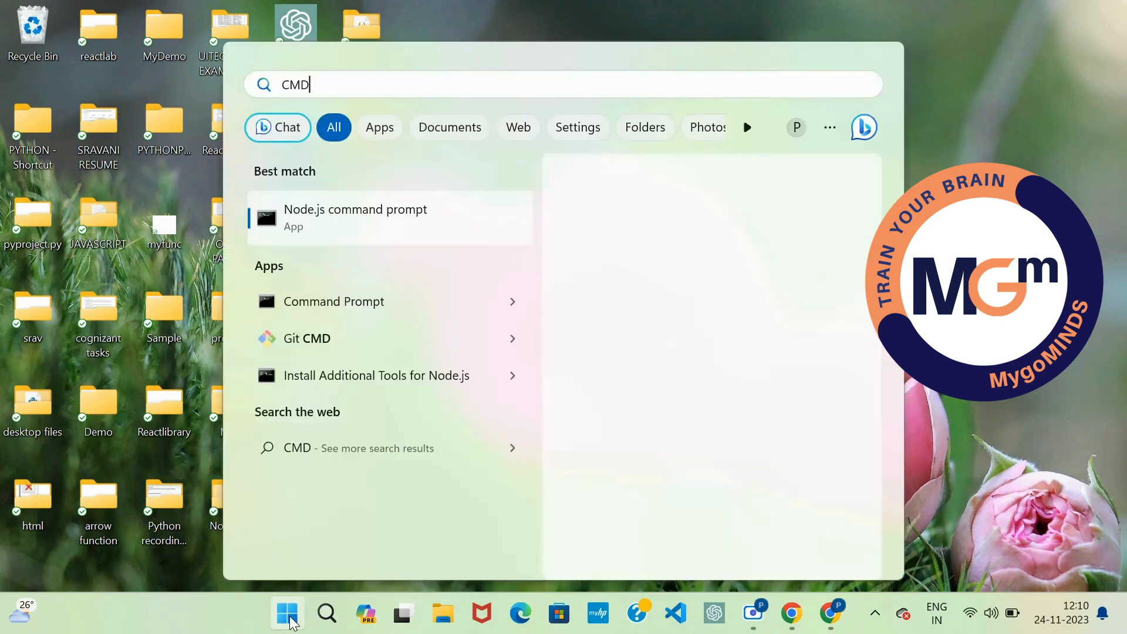
pyautogui.press('BackSpace')
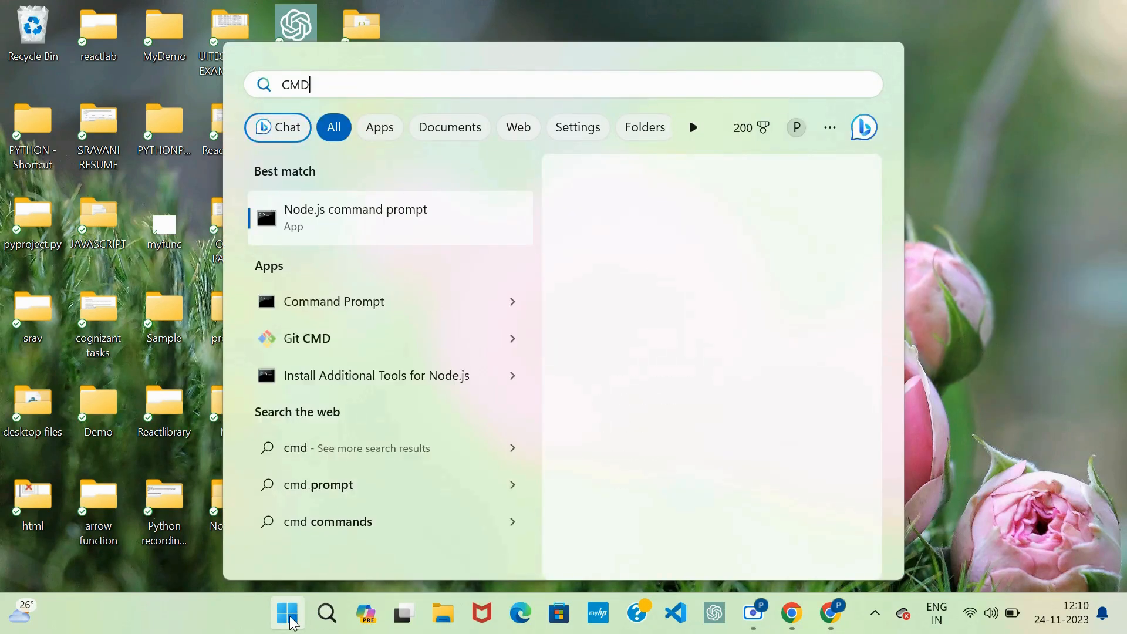
pyautogui.click(377, 301)
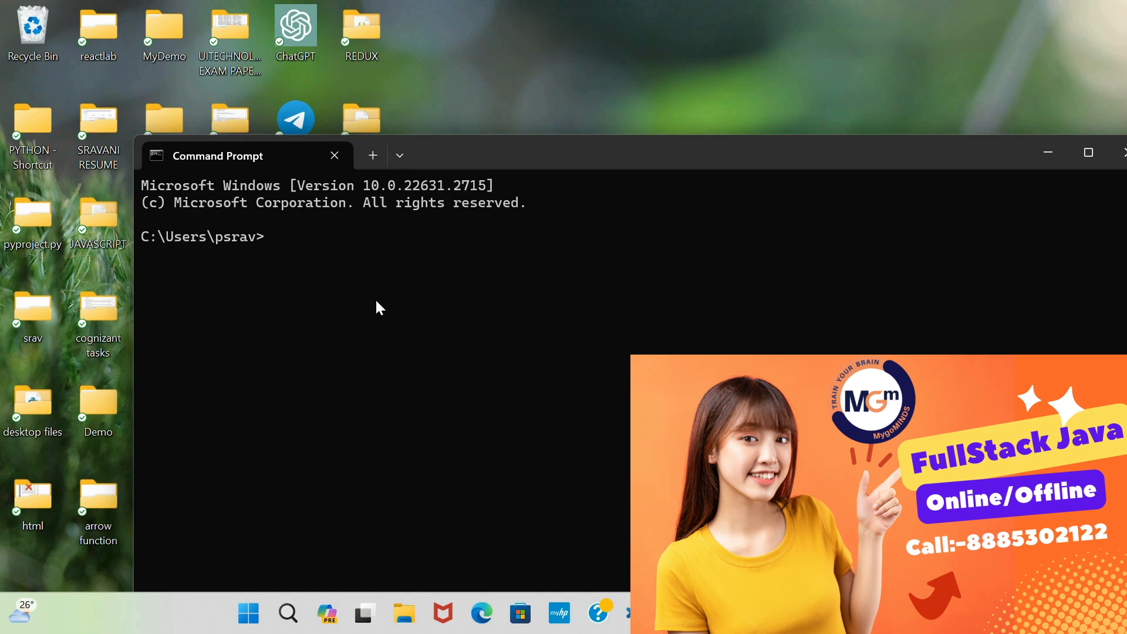
# Step: Check the installed Java runtime by running java --version
pyautogui.write('JAVA')
pyautogui.press('BackSpace')
pyautogui.press('BackSpace')
pyautogui.press('BackSpace')
pyautogui.press('BackSpace')
pyautogui.write('java --version')
pyautogui.press('Return')
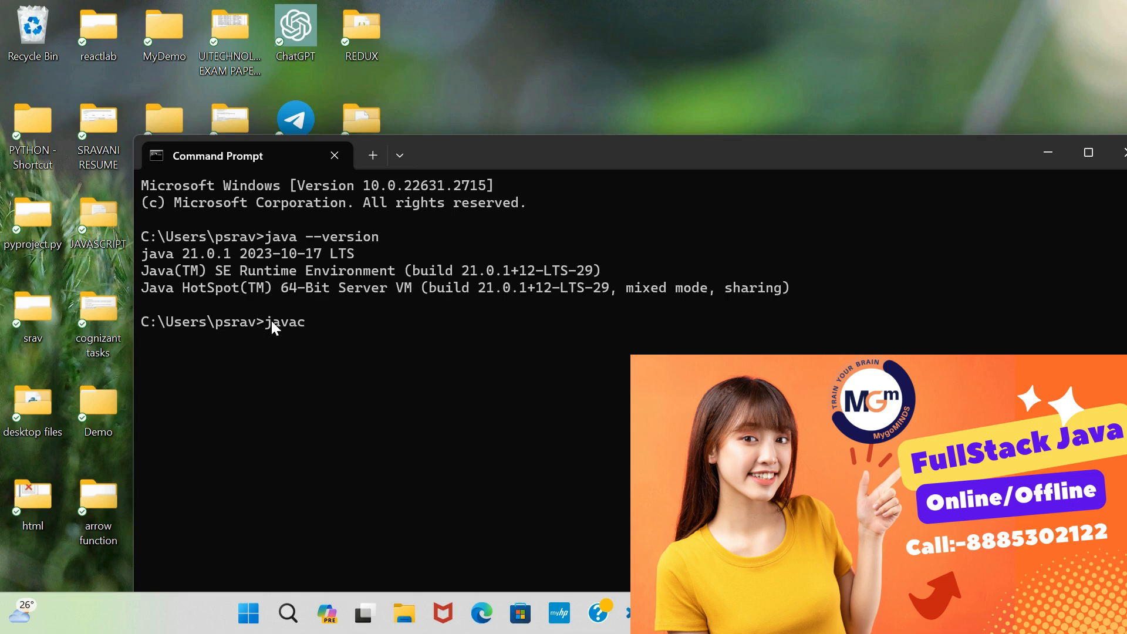
# Step: Check the Java compiler by running javac --version, and close the Command Prompt window
pyautogui.write('--version')
pyautogui.press('Return')
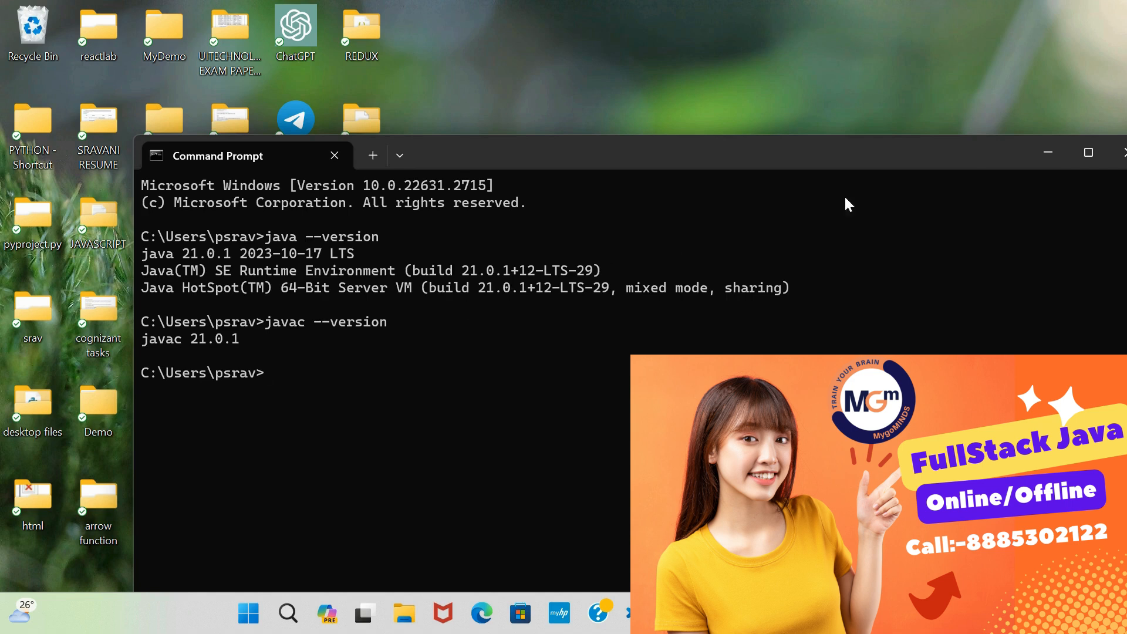
pyautogui.moveTo(841, 163); pyautogui.dragTo(741, 143)
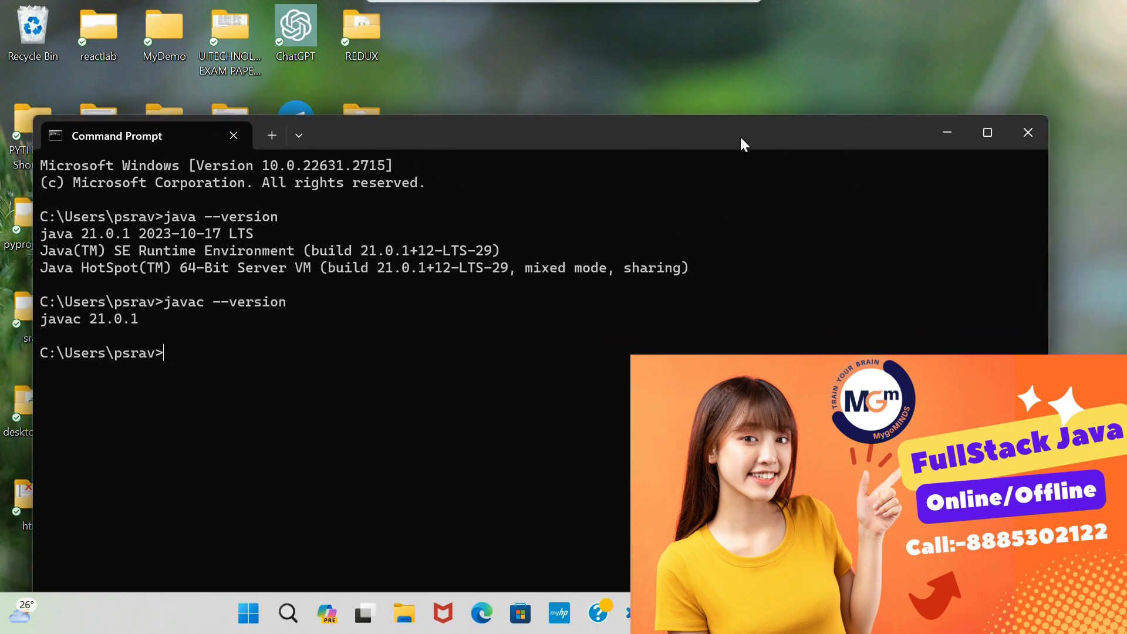
pyautogui.click(1026, 132)
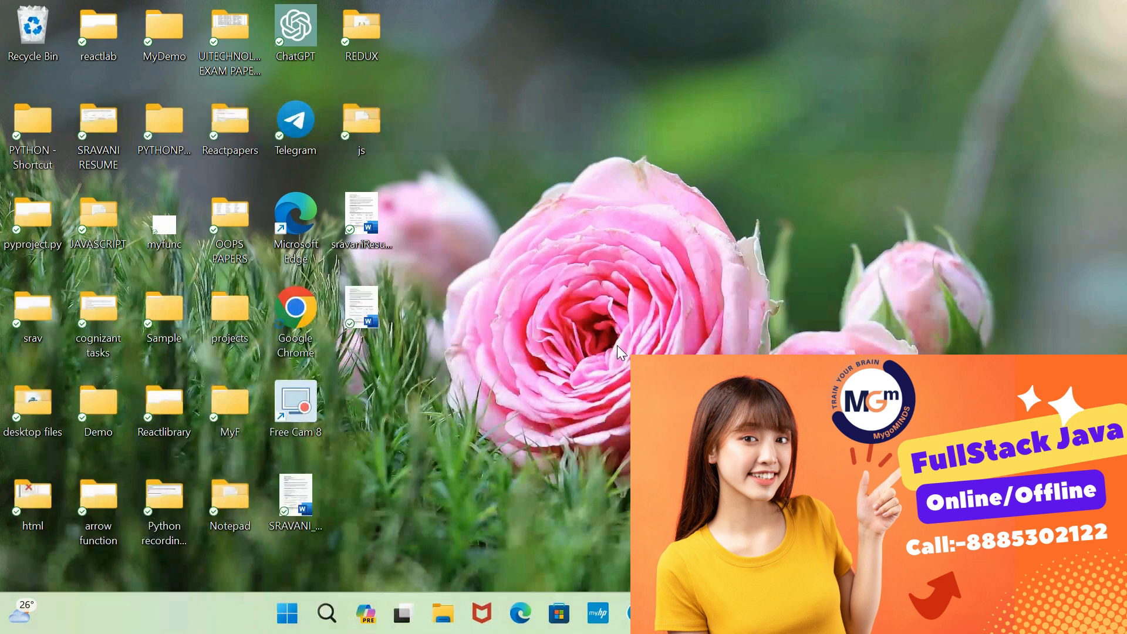